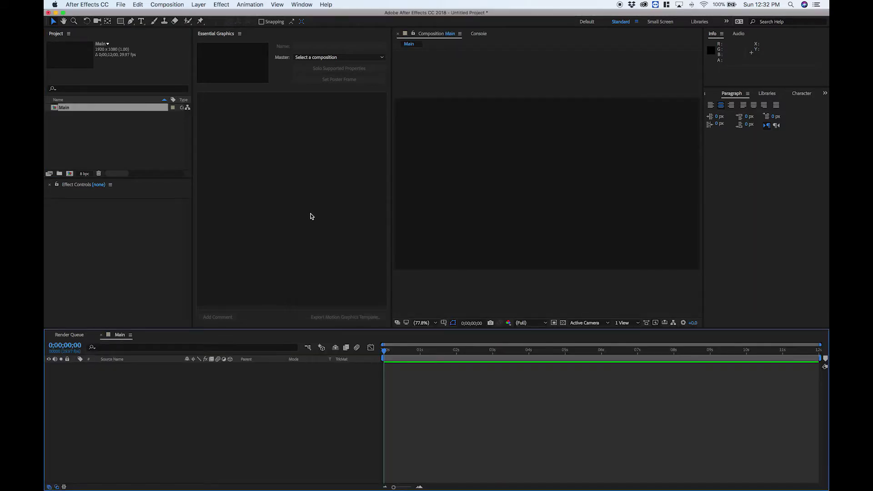
- Create a text layer reading "Hello There" near the centre of the Main composition
click(140, 23)
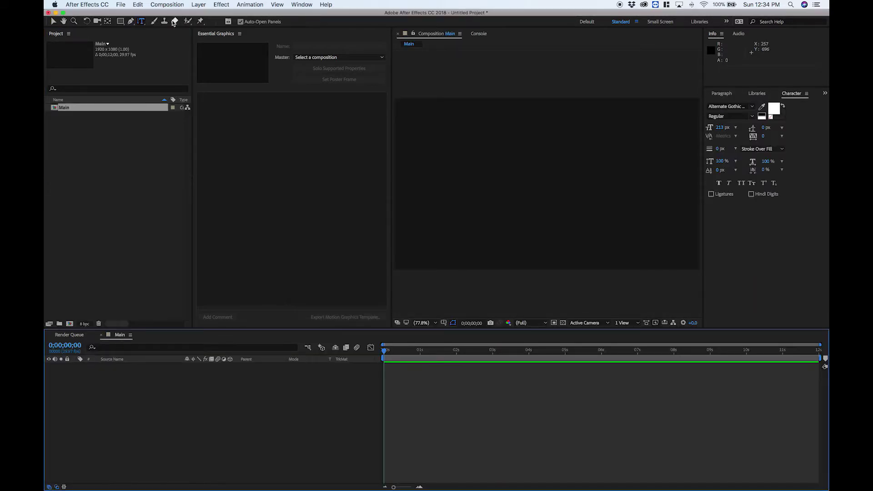
click(141, 25)
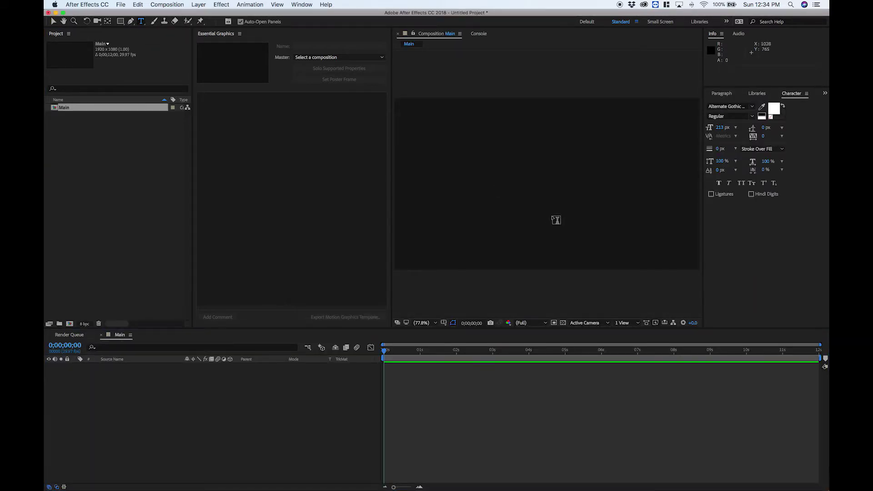
click(517, 179)
text(Hello There)
- Set the text layer's position to 960, 540 and return to the Selection tool
click(76, 366)
click(83, 380)
click(191, 395)
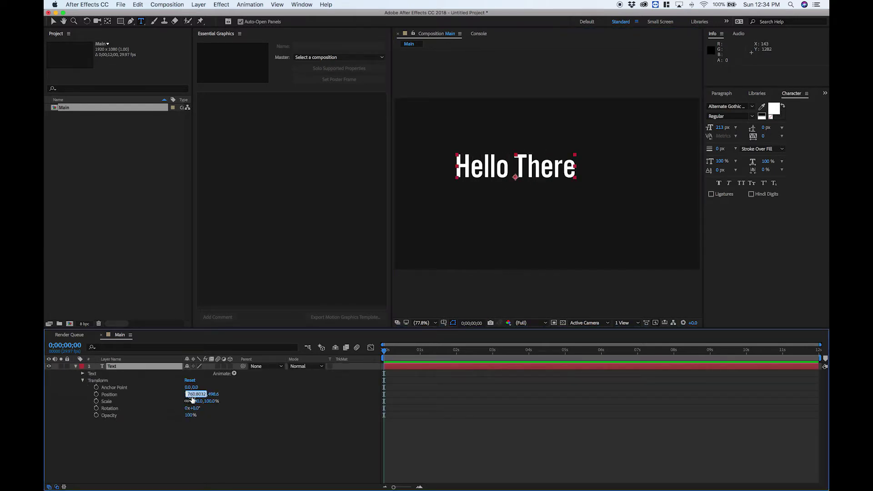
text(960)
key(Tab)
text(540)
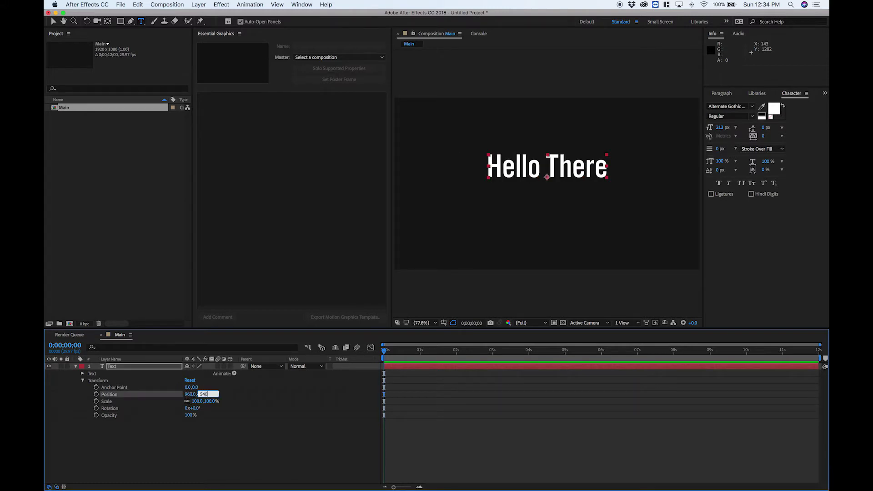
key(Return)
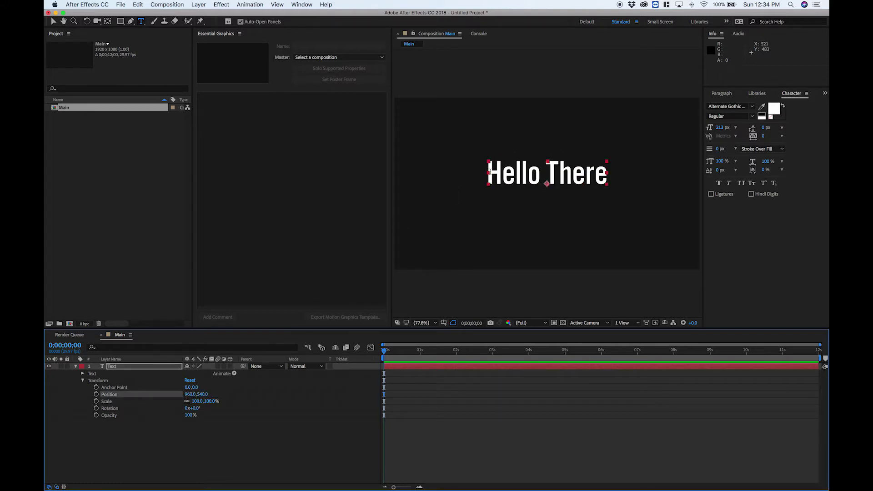
key(v)
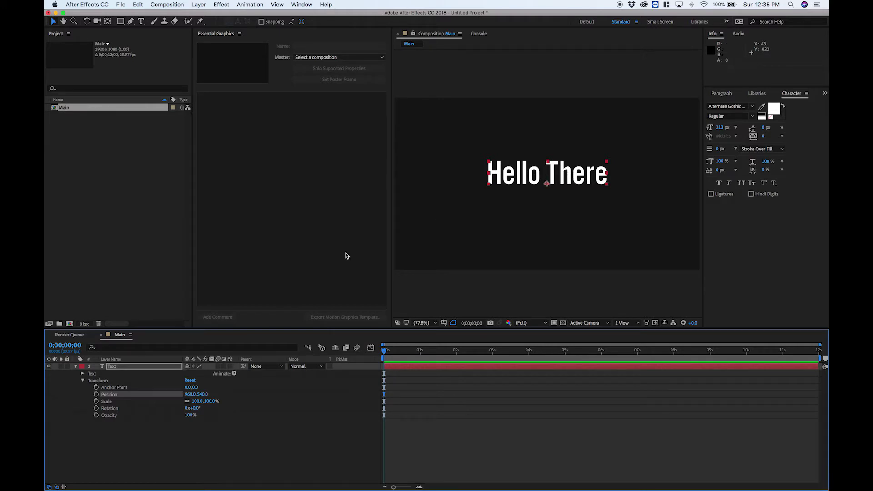
- Give the text layer's anchor point the expression [0, -thisLayer.sourceRectAtTime(time).height/2]
alt+click(97, 387)
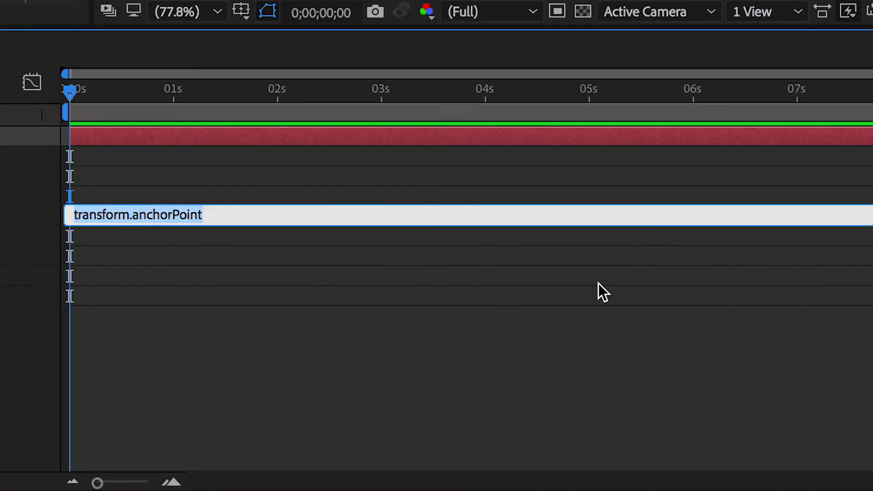
key(BackSpace)
text([0)
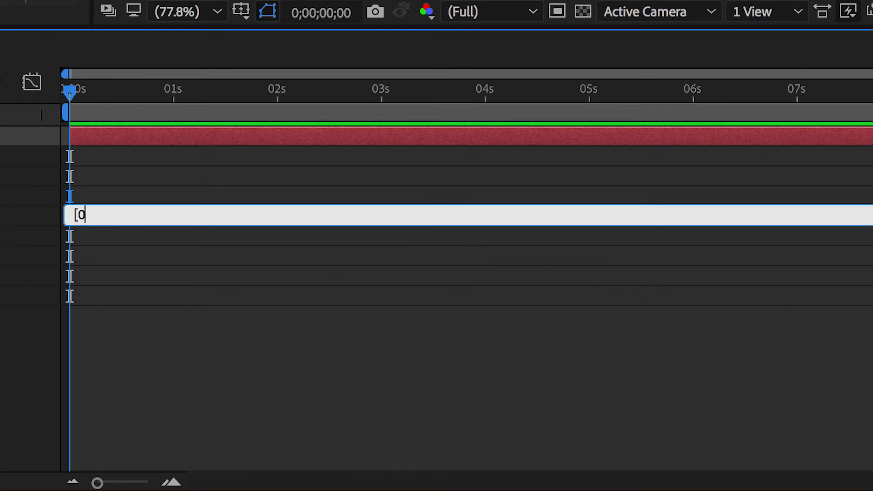
text(, thisLayer.sourceRectAtTim)
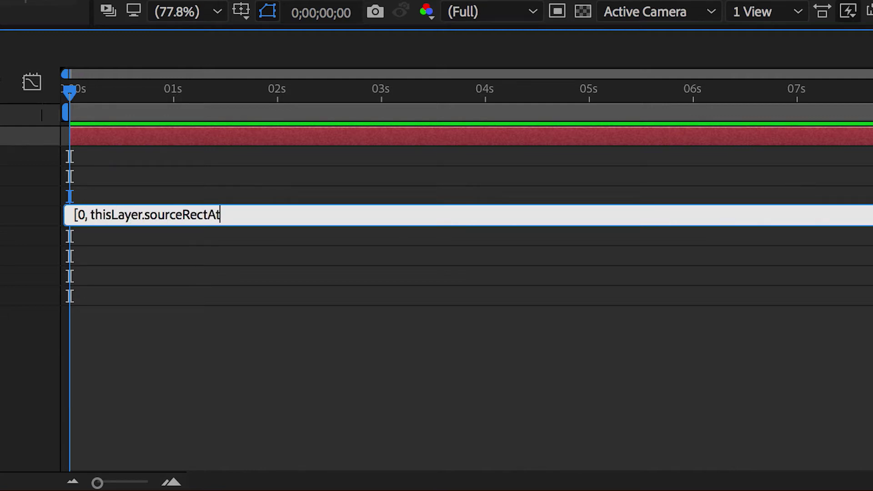
key(BackSpace)
text(ime(time).)
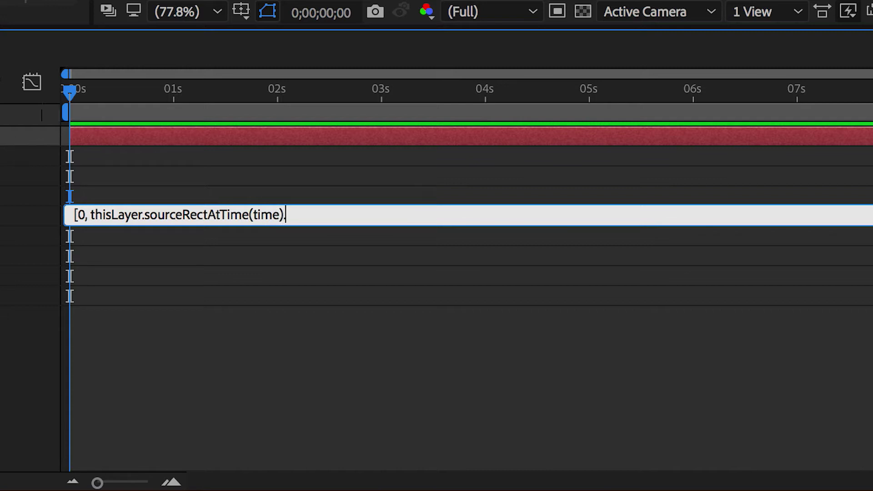
text(height/2])
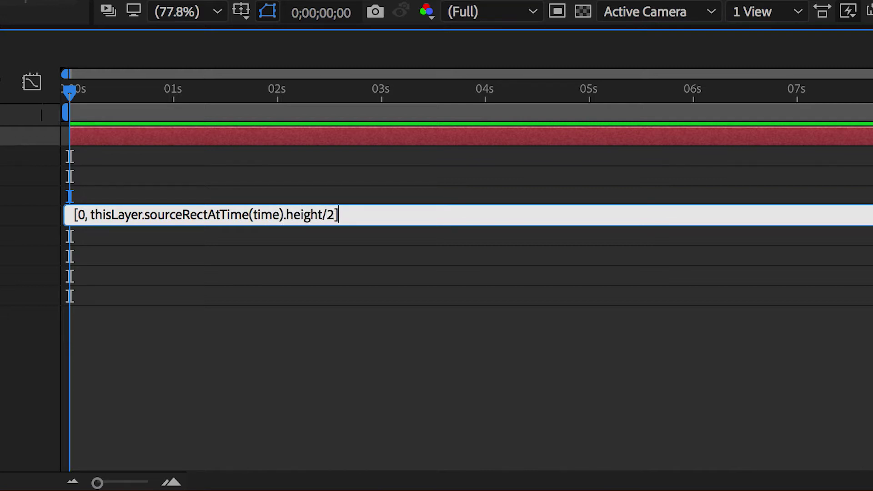
key(Left)
key(Left)
key(Left)
key(Left)
key(Left)
key(Left)
key(Left)
key(Left)
key(Left)
key(Left)
key(Left)
key(Left)
key(Left)
key(Left)
key(Left)
key(Left)
key(Left)
key(Left)
key(Left)
key(Left)
key(Left)
key(Left)
key(Left)
key(Left)
key(Left)
key(Left)
key(Left)
key(Left)
key(Left)
key(Left)
key(Left)
key(Left)
key(Left)
key(Left)
key(Left)
key(Left)
key(Left)
text(-)
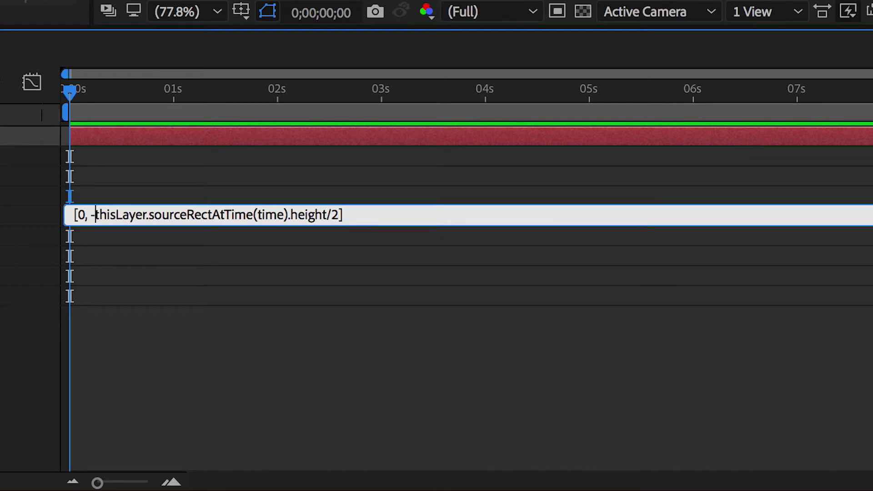
click(0, 217)
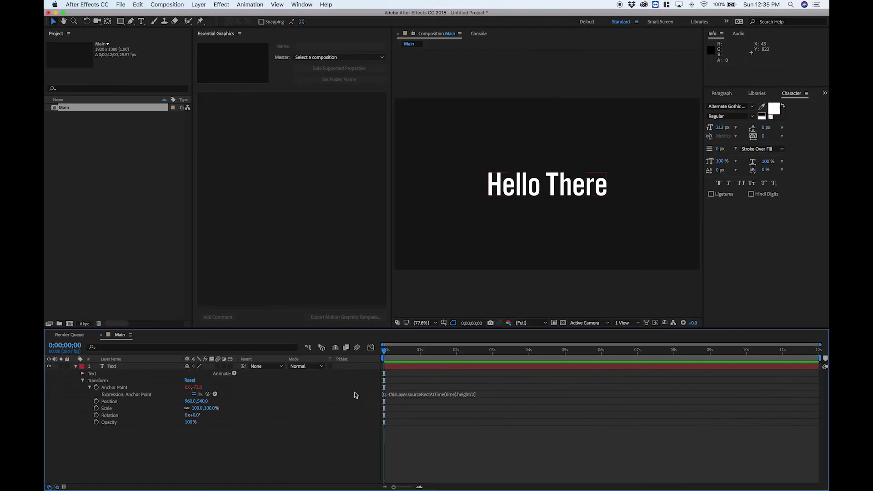
- Deselect the text layer and draw a red rectangle about 1075 by 483 px over the text as a new shape layer
click(356, 395)
click(120, 22)
drag(558, 229, 558, 229)
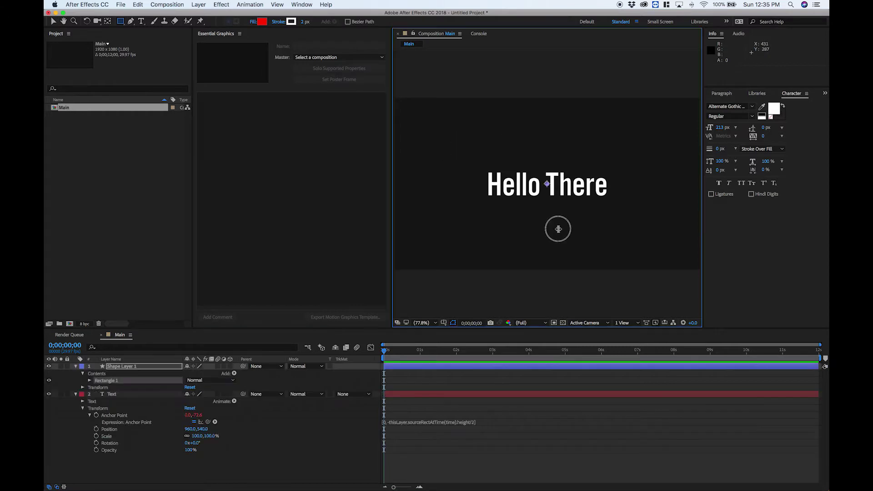
- Set the position in the rectangle's own transform group to 0, 0
click(82, 388)
click(90, 380)
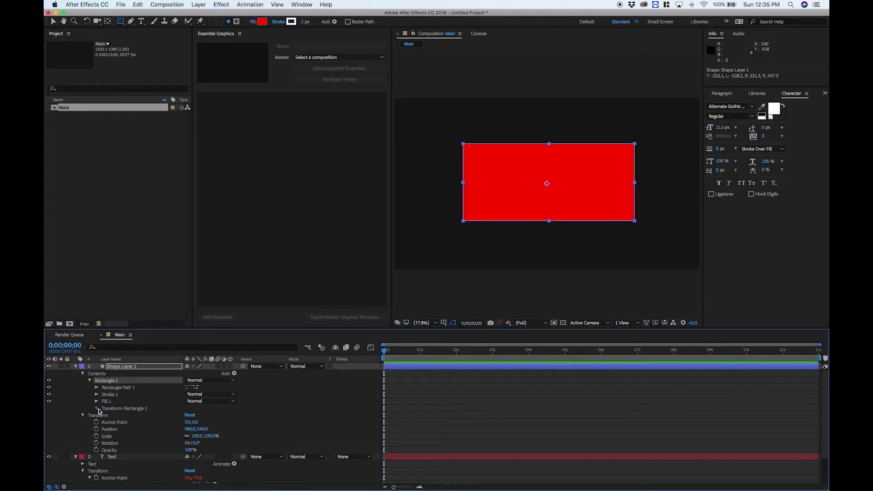
click(98, 409)
click(188, 424)
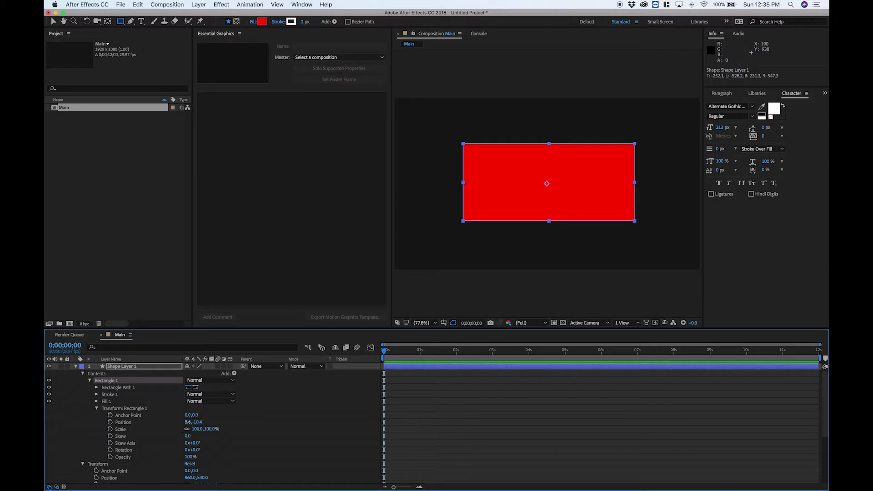
click(202, 422)
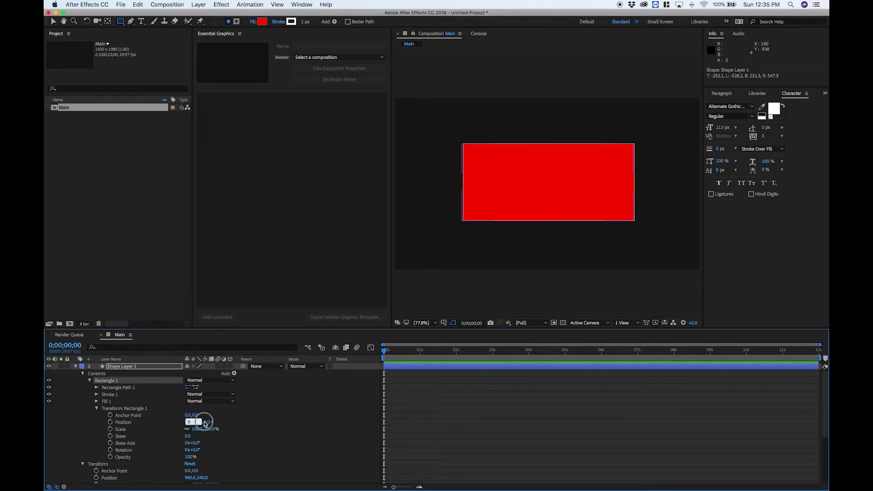
- Delete the rectangle's stroke and set its fill color to white, FFFFFF
click(120, 396)
scroll(119, 397, down, 1)
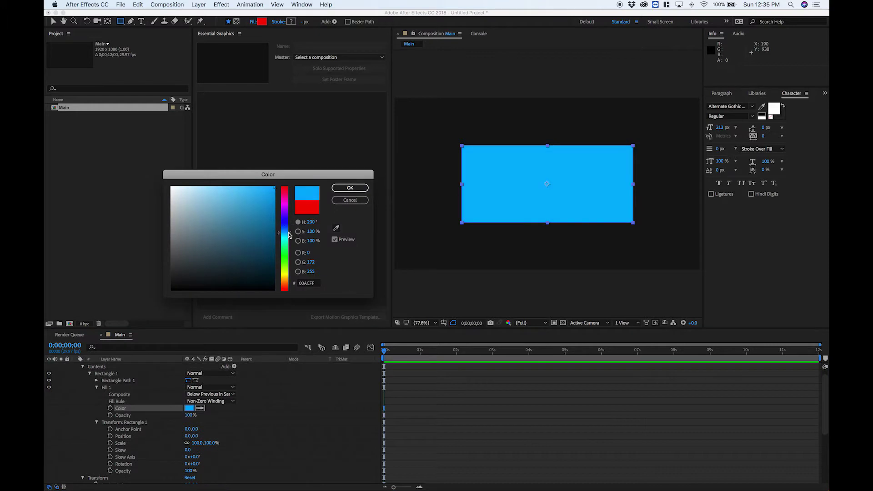
drag(273, 210, 86, 117)
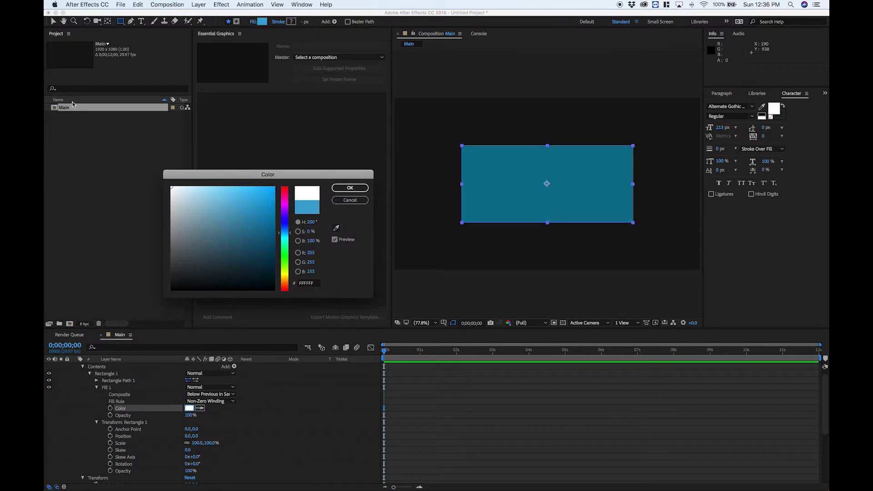
key(Return)
- Move the rectangle's shape layer below the text layer in the stacking order
scroll(77, 378, up, 1)
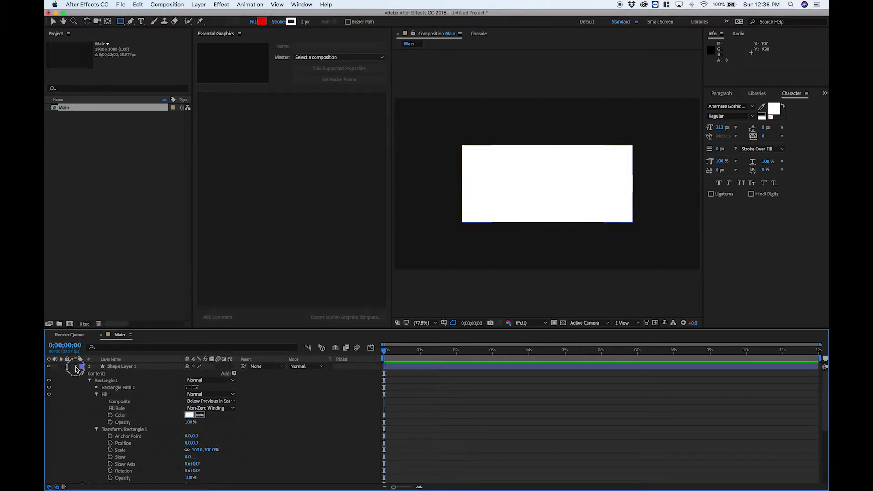
click(113, 413)
- Add an RGB fill color animator to the text layer and set its color to black, 000000
click(235, 373)
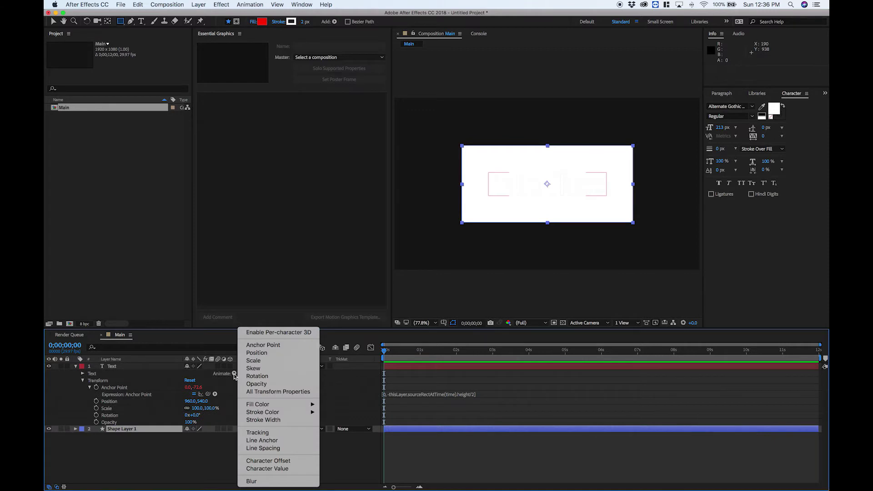
mouse_move(254, 404)
click(228, 367)
click(233, 374)
mouse_move(307, 403)
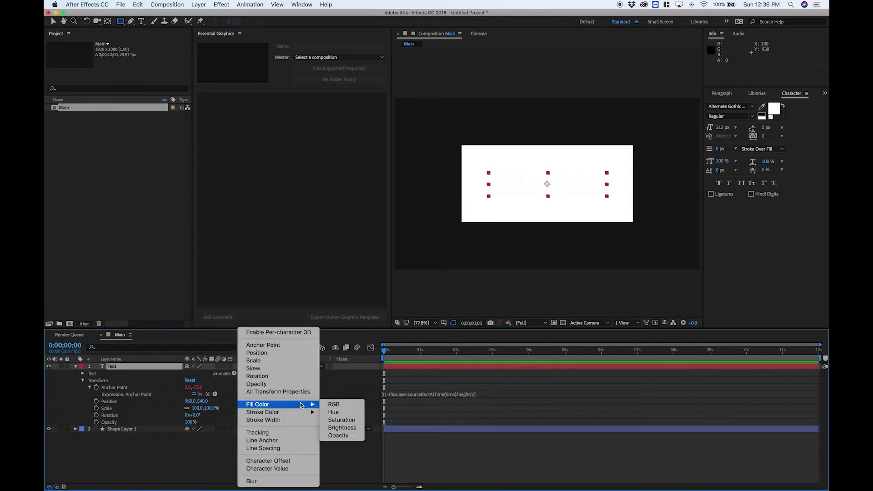
click(334, 404)
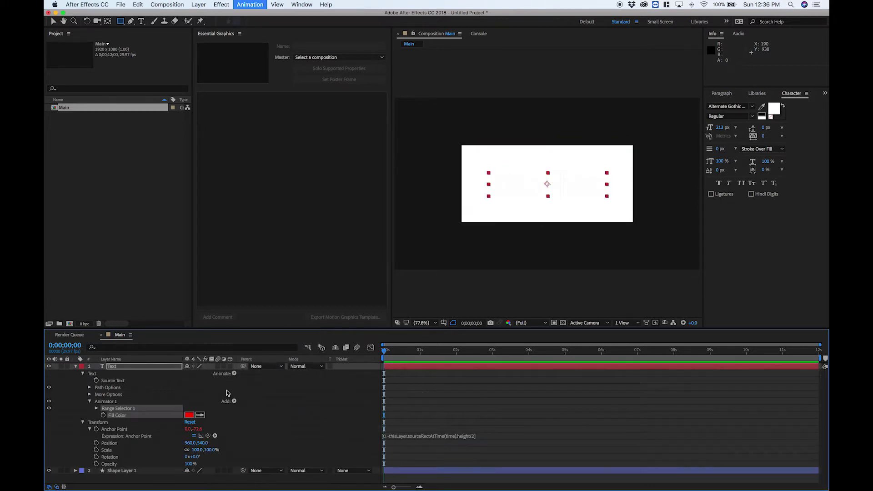
click(189, 415)
drag(247, 292, 275, 290)
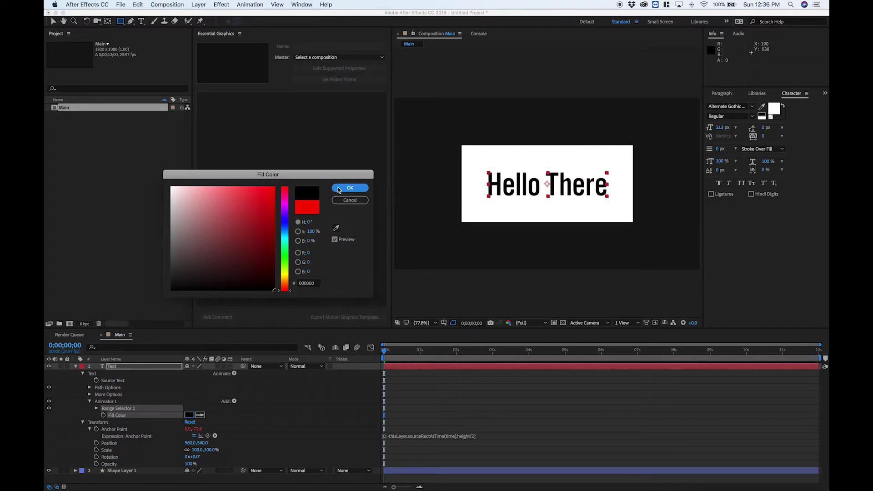
click(339, 189)
- Add the text's fill color to Essential Graphics and name the control "Text Color"
drag(118, 415, 255, 206)
click(228, 98)
text(Tetx)
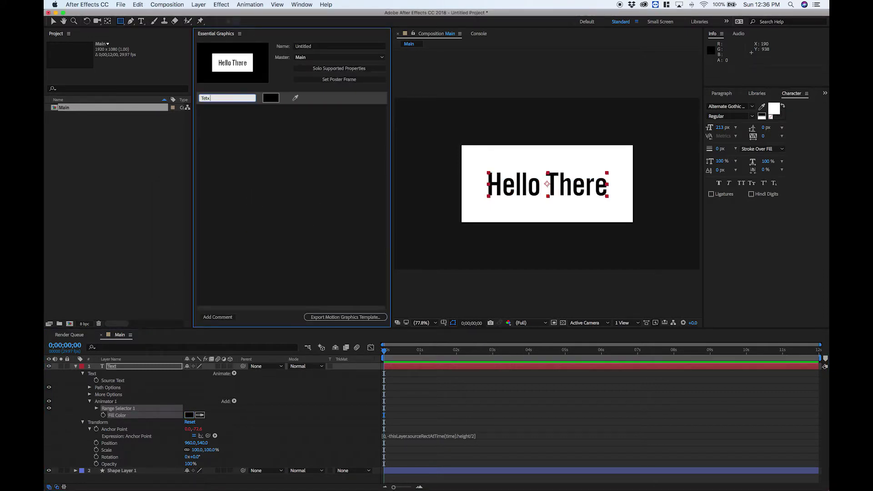
text( Color)
key(Return)
- Add the rectangle's fill color to Essential Graphics and name the control "Box Color"
click(75, 471)
scroll(122, 415, down, 5)
drag(126, 416, 219, 138)
click(216, 111)
text(Box Color)
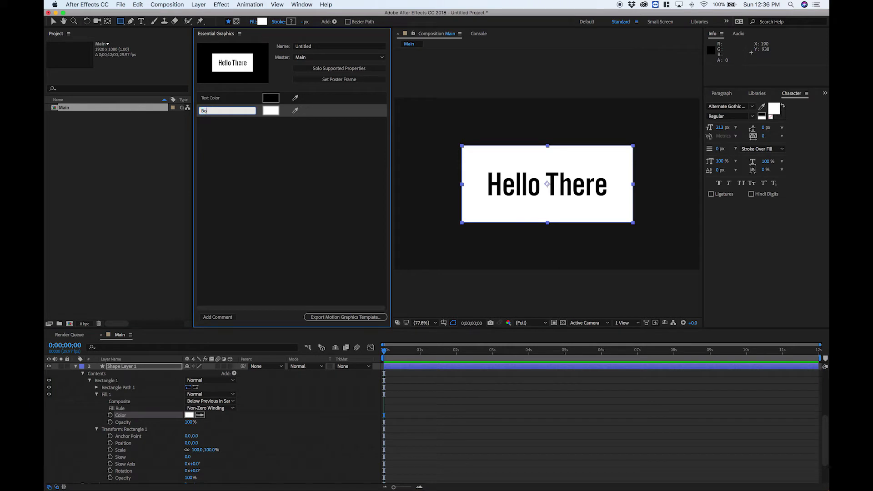
key(Return)
- Add the text layer's source text to Essential Graphics above the color controls and name it "Text"
scroll(120, 388, up, 5)
drag(112, 381, 230, 93)
key(t)
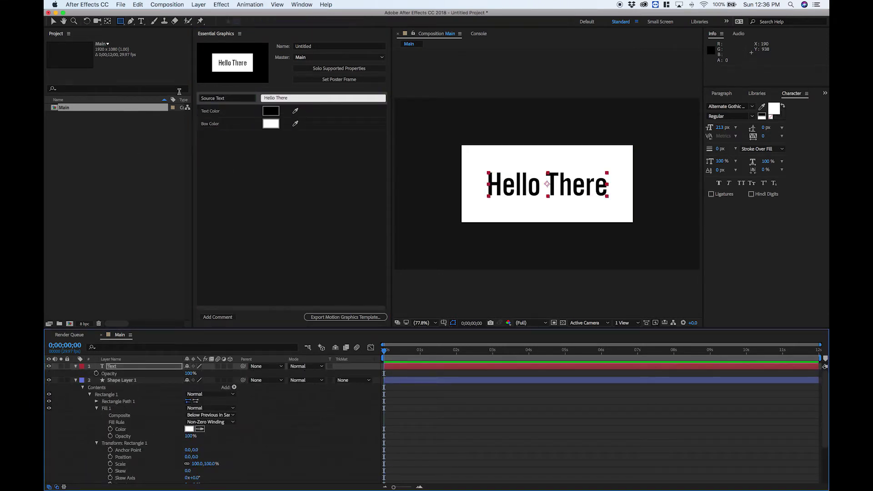
click(219, 99)
text(Text)
- Set the Text control's content in Essential Graphics to "Change the text"
click(302, 98)
text(Change the text)
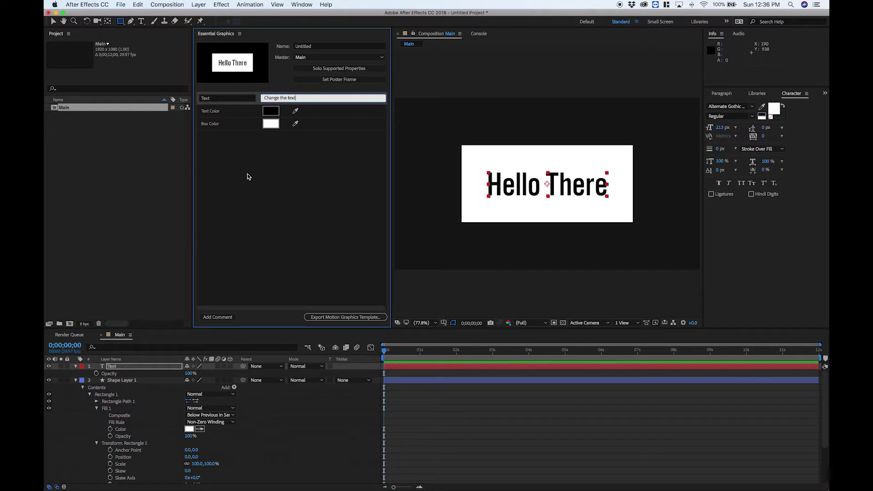
key(Return)
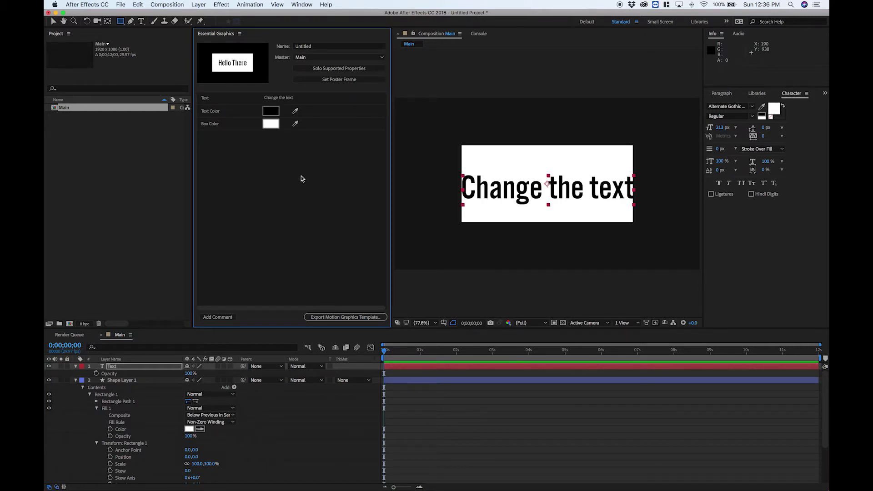
- Lengthen the Text control's content to "Change the textasdasd"
click(307, 95)
click(305, 98)
text(asdasd)
key(Return)
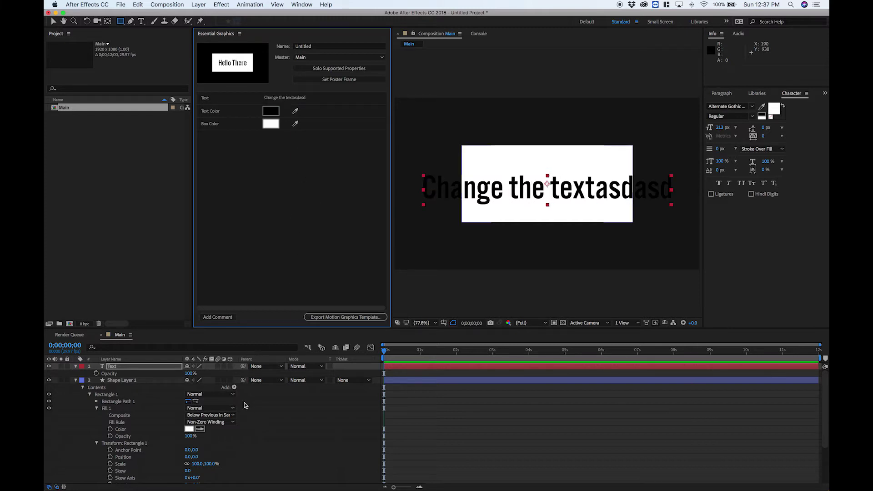
- Enlarge the rectangle path's size to about 1636.5 by 555.3 px so it spans the longer text
scroll(246, 414, down, 3)
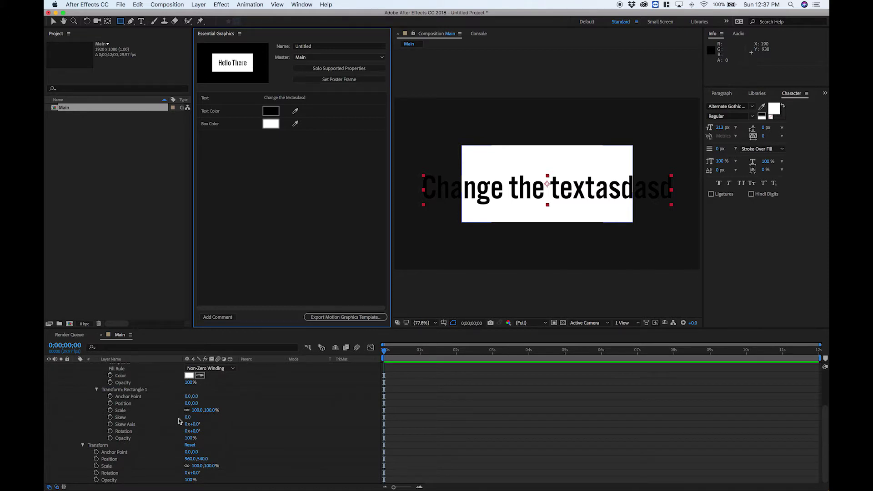
scroll(167, 418, up, 3)
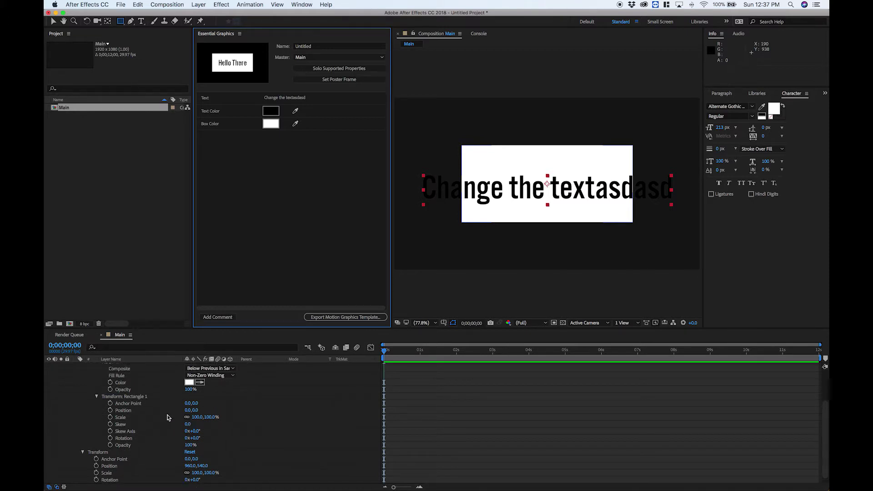
click(96, 401)
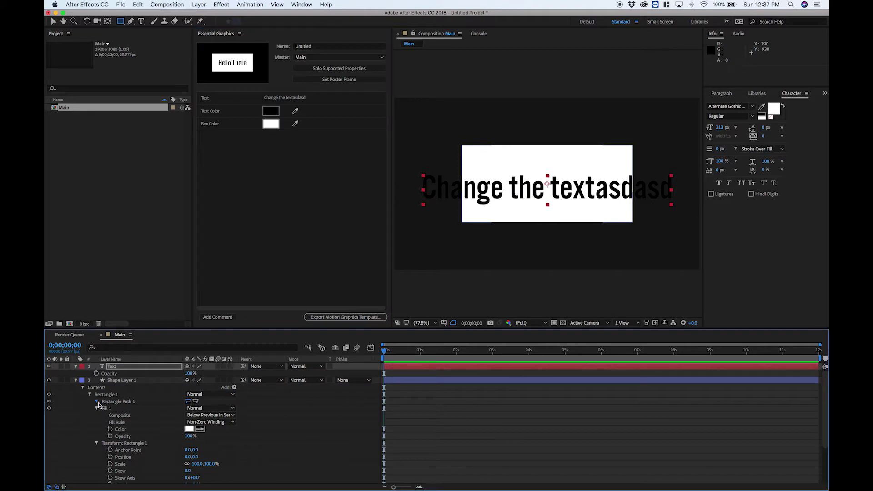
click(131, 408)
drag(196, 412, 364, 403)
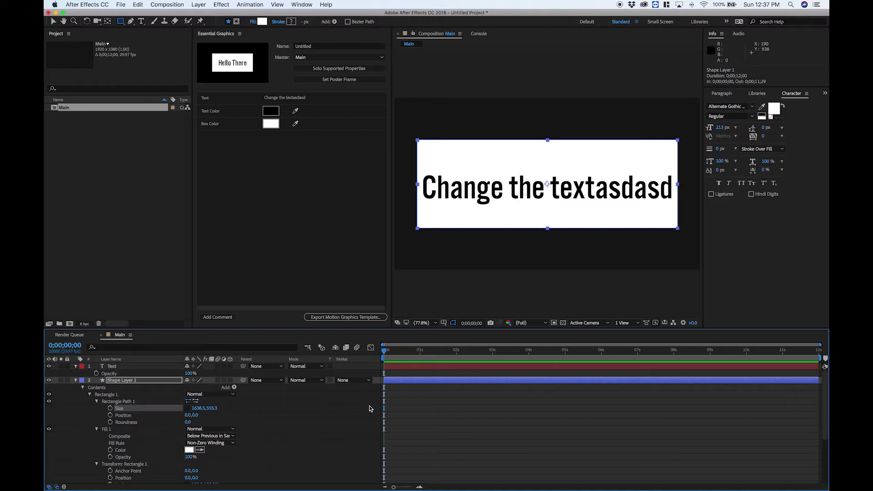
- Add a null object to the Main composition and rename it "Controls"
right_click(281, 394)
mouse_move(319, 400)
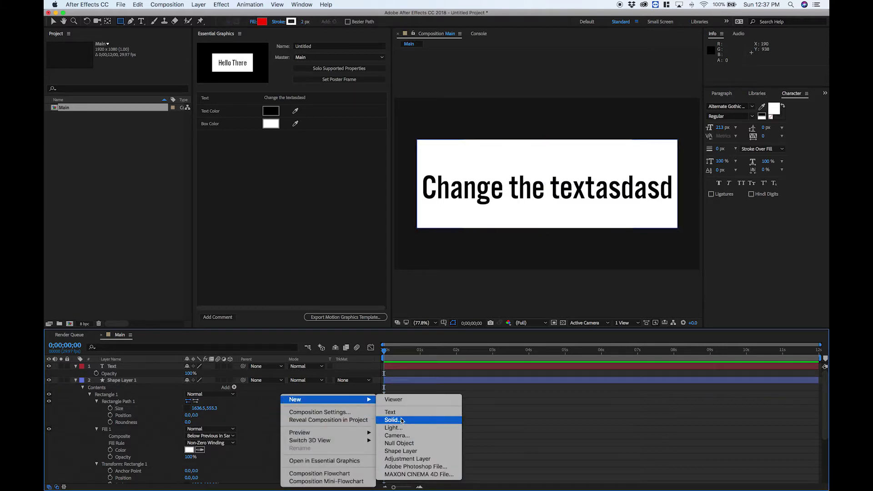
click(413, 444)
key(Return)
text(Con)
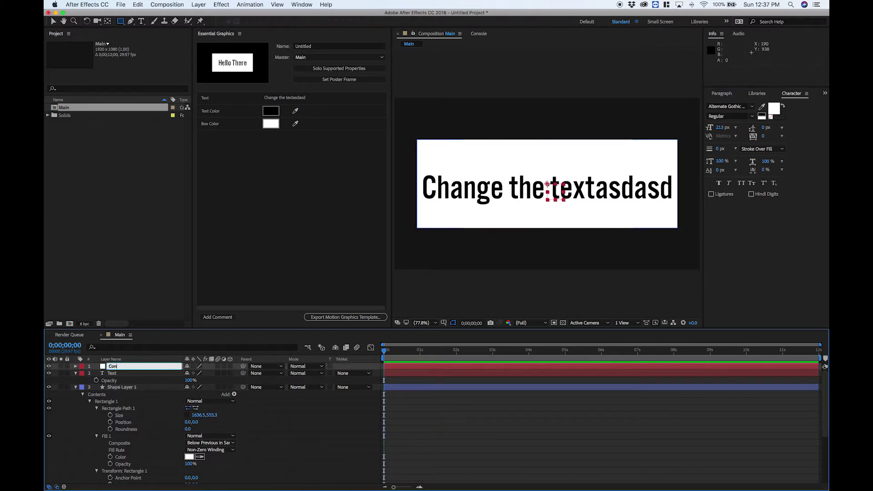
text(trols)
key(Return)
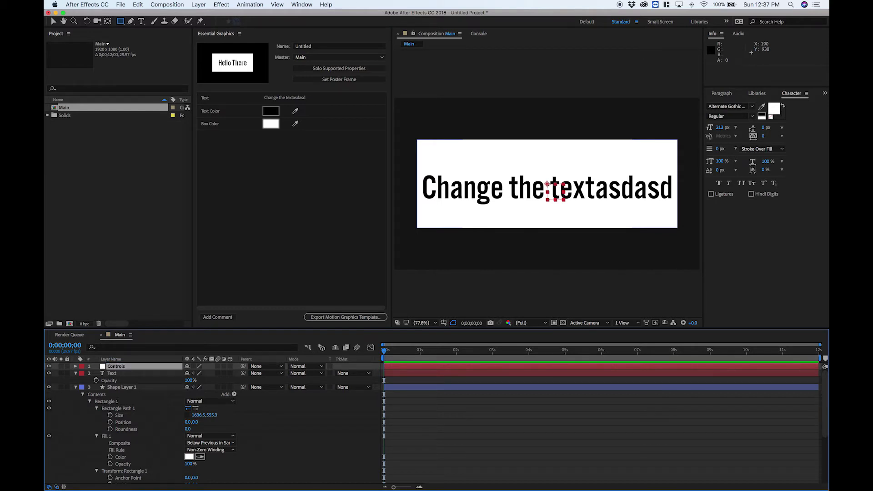
- Apply a Slider Control expression effect to the Controls layer and rename it "Horizontal Size"
click(76, 366)
right_click(145, 366)
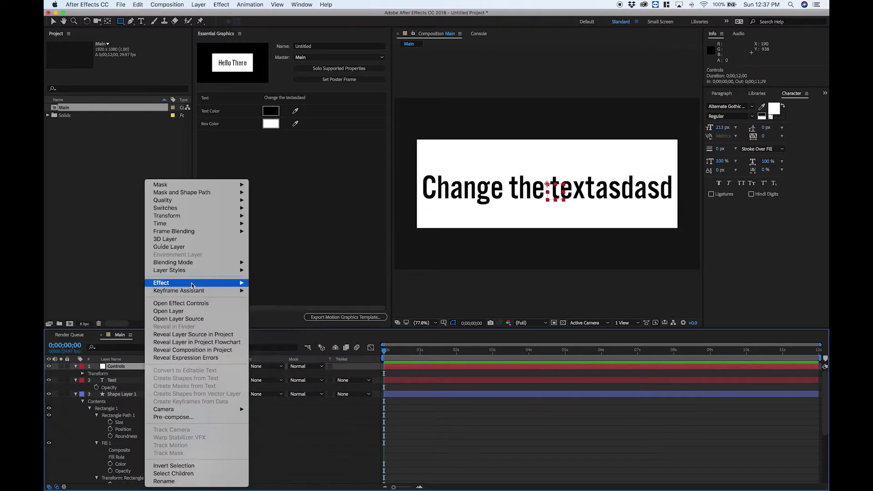
mouse_move(193, 284)
mouse_move(290, 368)
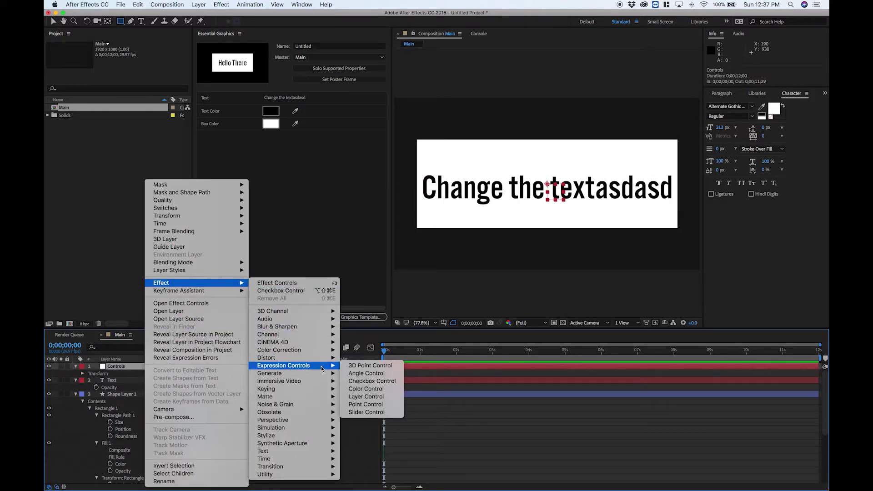
click(364, 412)
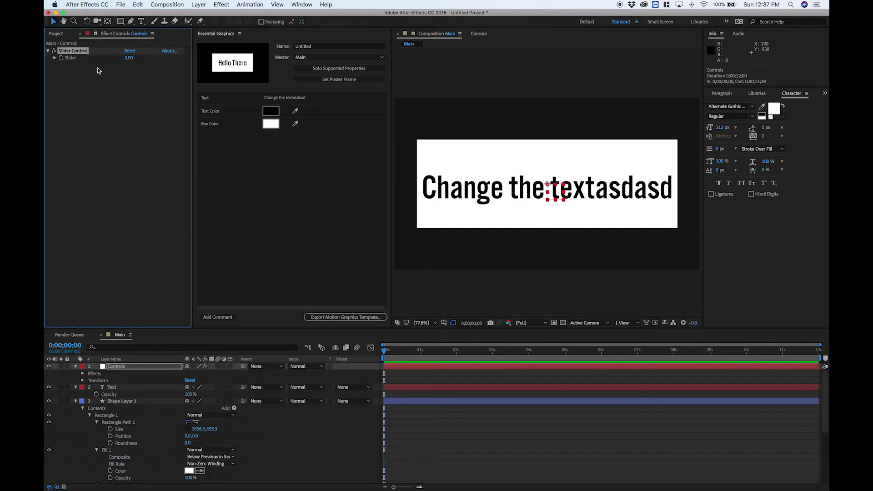
key(Return)
text(Horizontal)
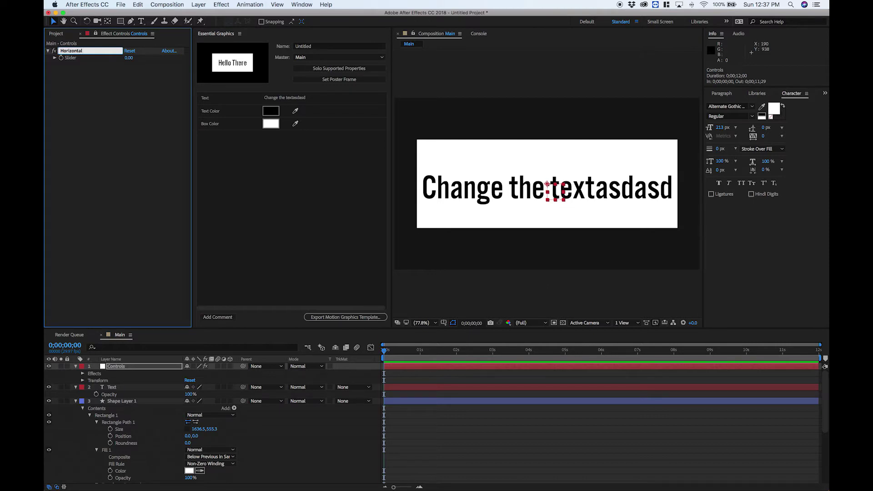
text( Size)
key(Return)
- Duplicate the Horizontal Size slider effect and rename the copy "Vertical Size"
key(ctrl+d)
key(Return)
text(Vertical Size)
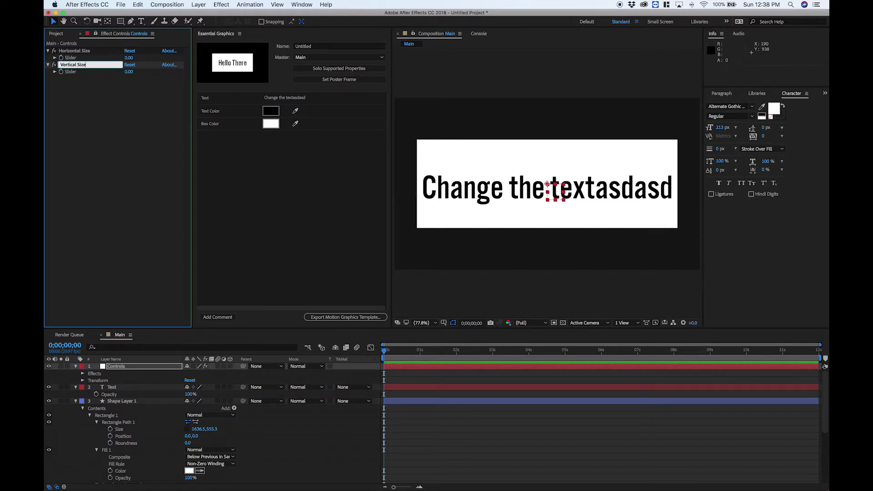
key(Return)
- Extend the upper limit of the Vertical Size slider's range
right_click(129, 72)
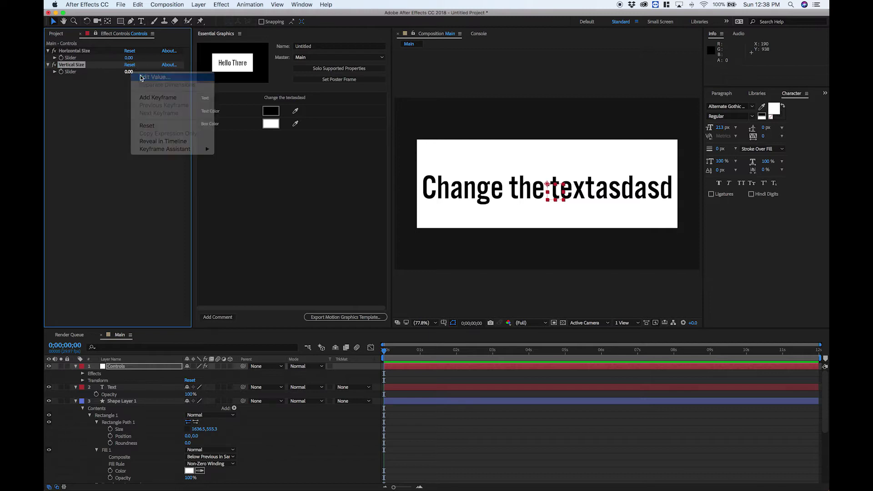
click(141, 77)
double_click(450, 246)
text(50)
key(Return)
- Set the upper limit of the Horizontal Size slider's range to 1000
right_click(130, 58)
key(Escape)
right_click(132, 61)
click(137, 65)
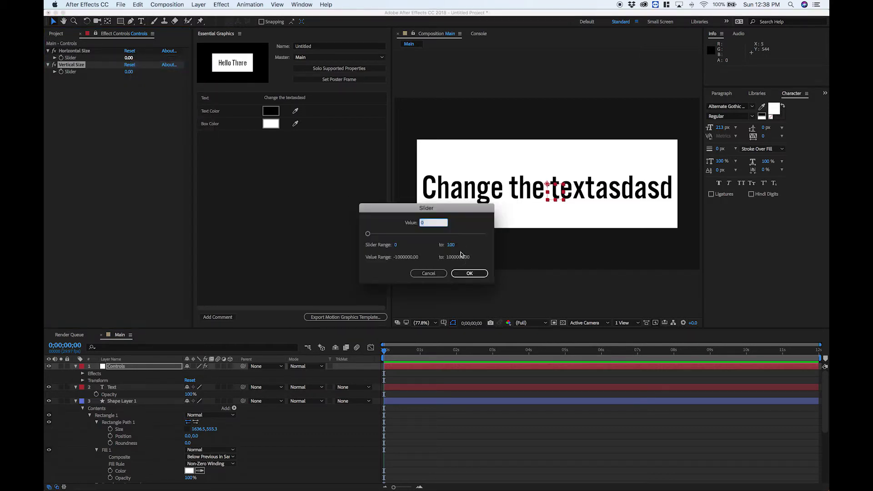
double_click(452, 245)
text(1000)
key(Return)
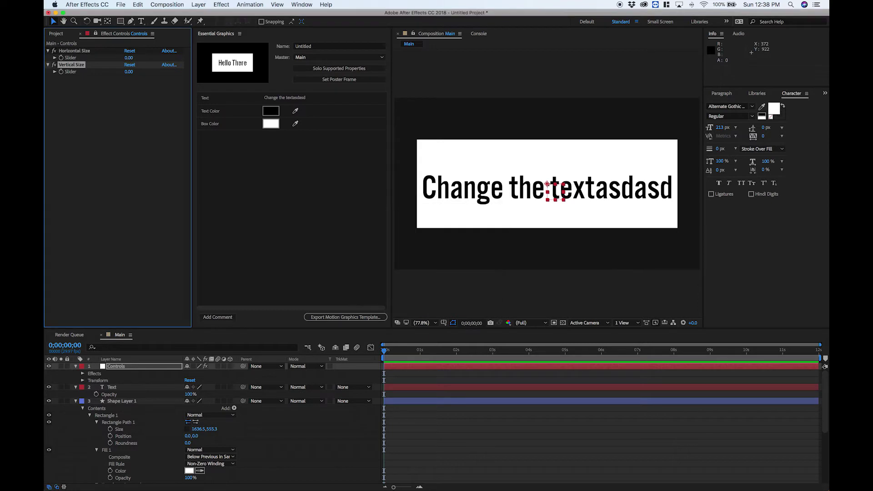
- Add an array expression to the rectangle path's Size that links width to the Horizontal Size slider and height to the Vertical Size slider
alt+click(111, 431)
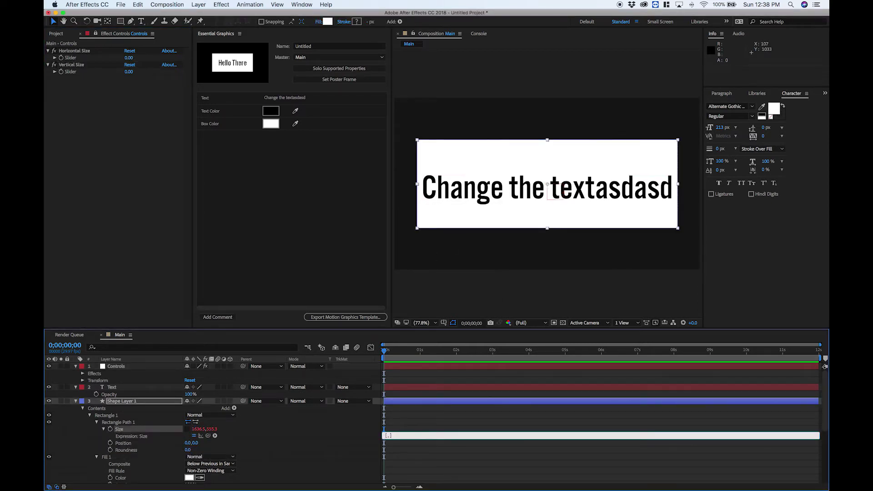
drag(209, 437, 70, 72)
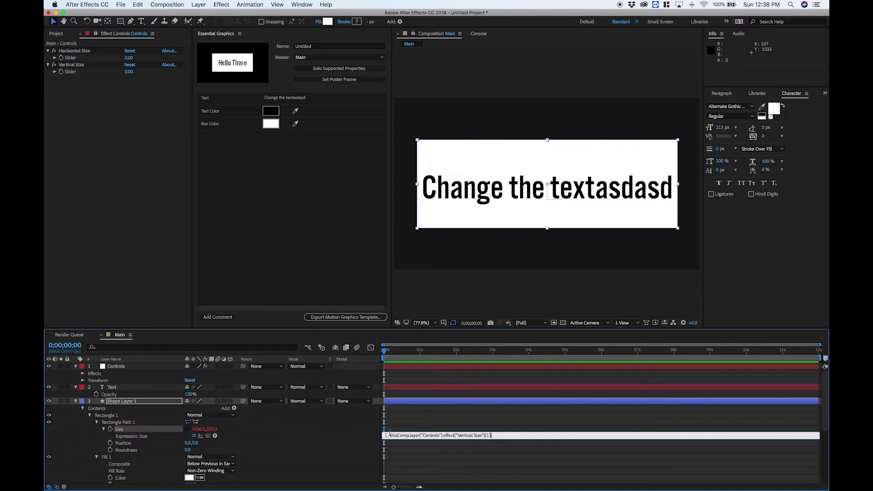
drag(208, 435, 98, 59)
click(107, 119)
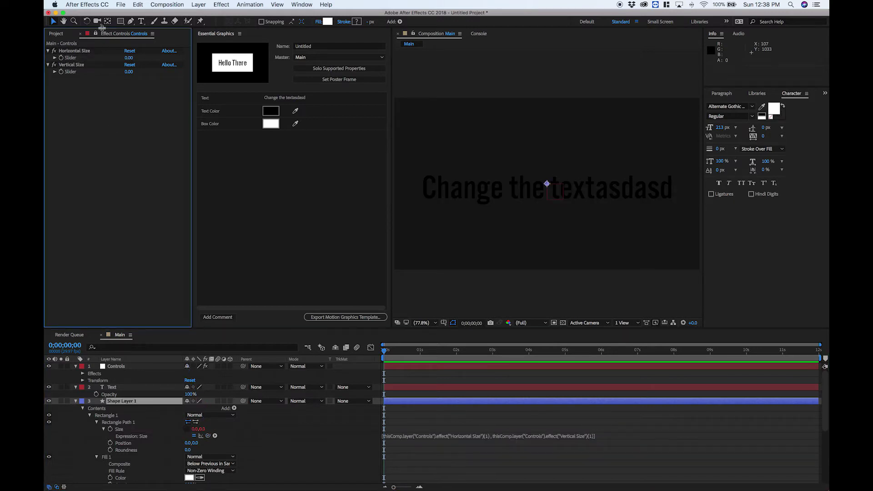
- Add the Horizontal Size slider of the Controls layer to Essential Graphics and name it "Horizontal Box Size"
click(82, 380)
click(83, 374)
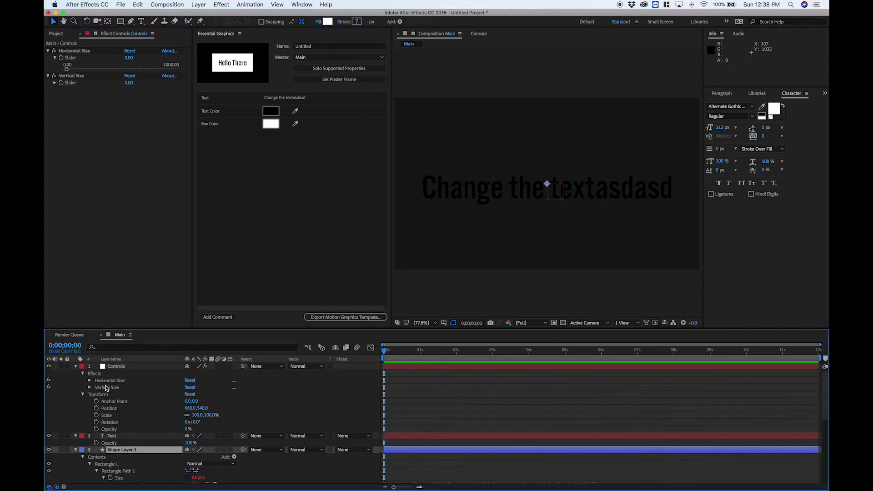
click(90, 380)
drag(114, 388, 219, 133)
text(Horizontal Box Size)
key(Return)
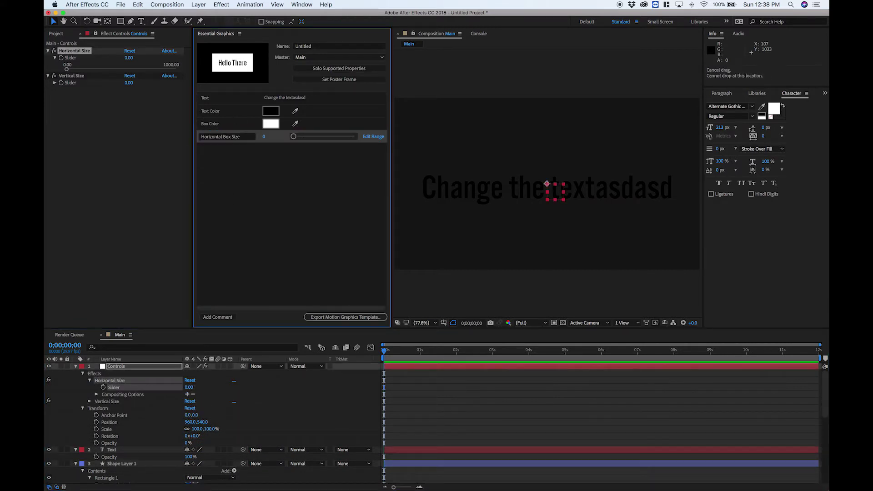
- Add the Vertical Size slider to Essential Graphics and name it "Vertical Box Size"
click(89, 402)
drag(114, 408, 234, 174)
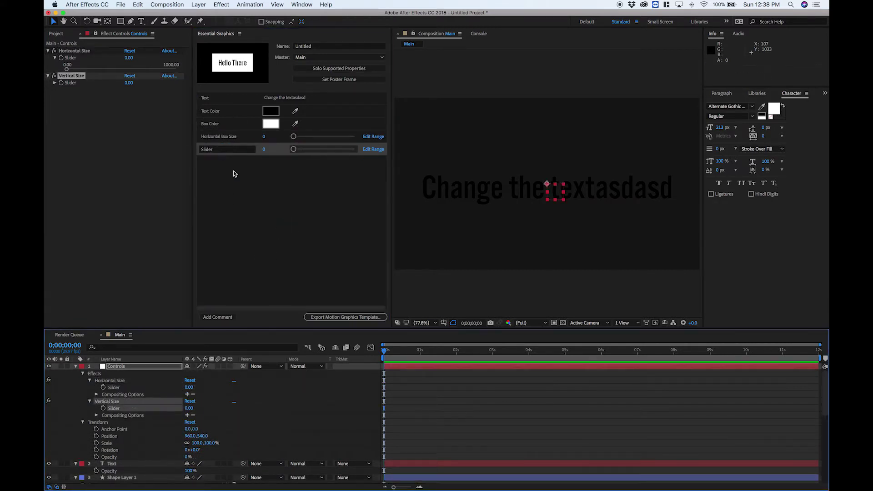
click(209, 150)
text(Verticla)
key(BackSpace)
key(BackSpace)
text(al Box Size)
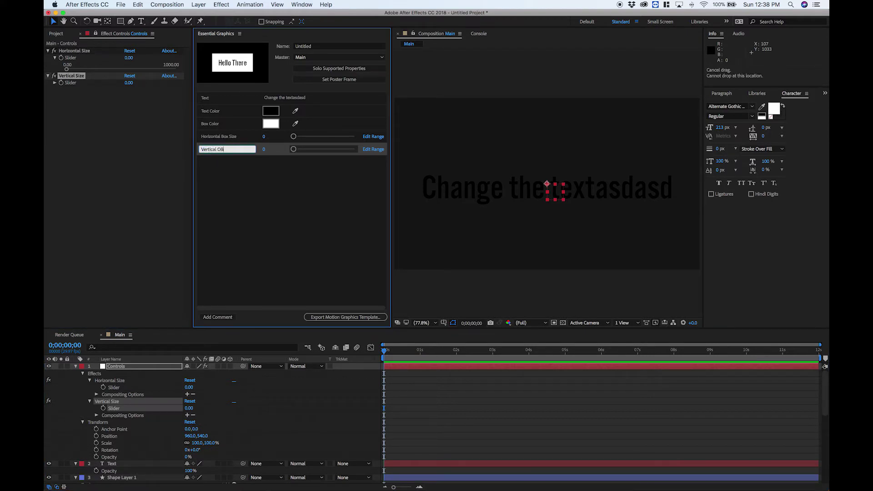
key(Return)
- Try out both box size sliders and set the upper range limit of Horizontal Box Size to 1920
drag(313, 151, 370, 137)
click(373, 137)
click(452, 245)
text(1920)
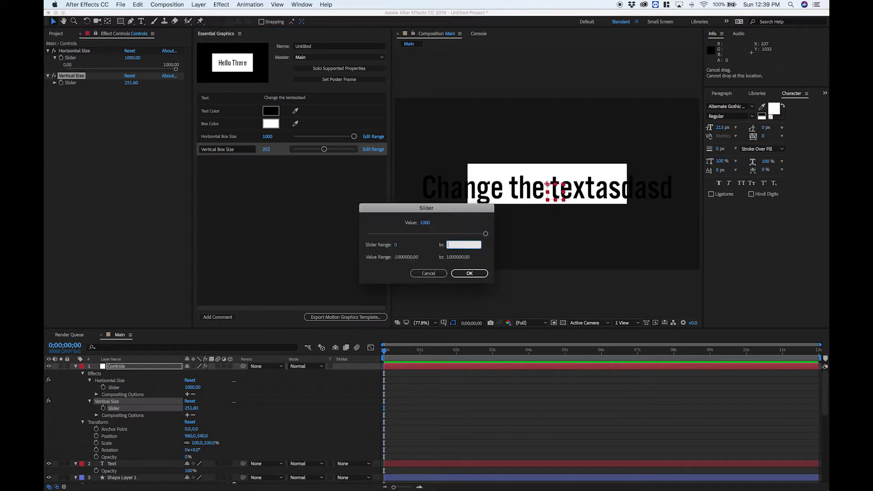
key(Return)
drag(326, 137, 349, 136)
- Change the Text control's content to "change" and reduce Horizontal Box Size to about 561 so the box fits the shorter word
click(313, 98)
drag(314, 98, 260, 98)
text(change)
drag(312, 137, 313, 140)
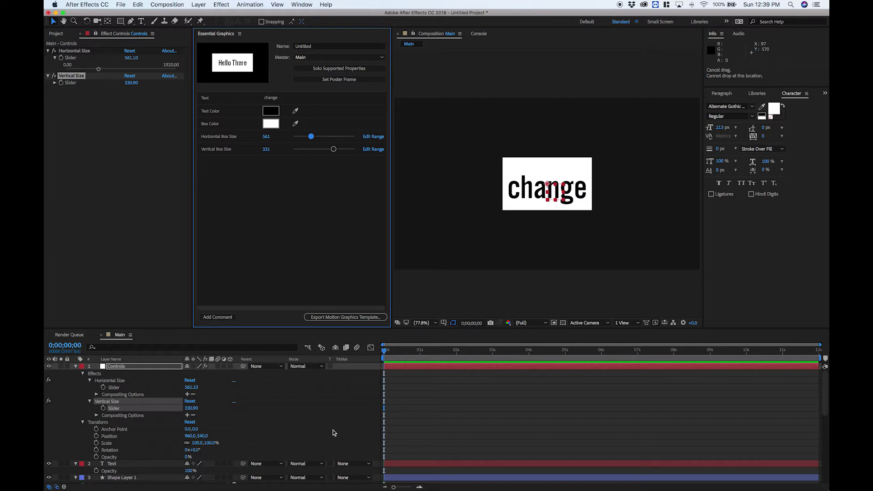
- Replace the rectangle's Size expression with variables xPadding and yPadding linked to the Horizontal Size and Vertical Size sliders of the Controls layer
scroll(333, 430, down, 3)
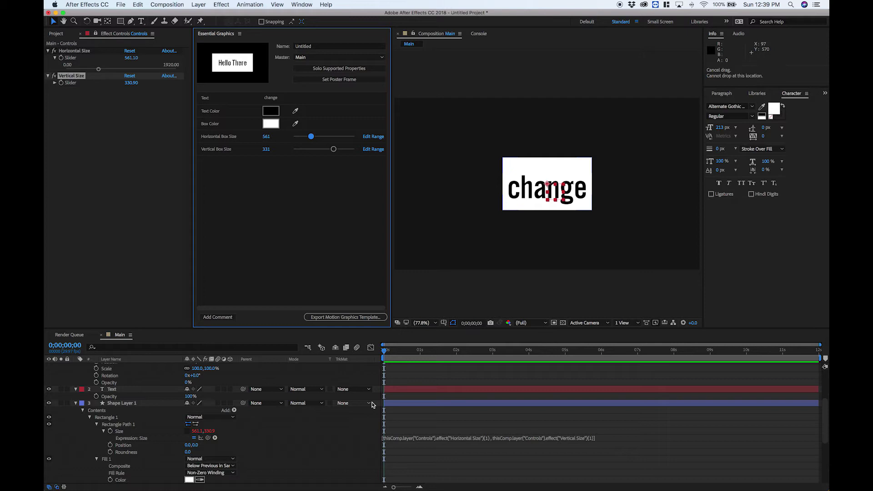
click(420, 439)
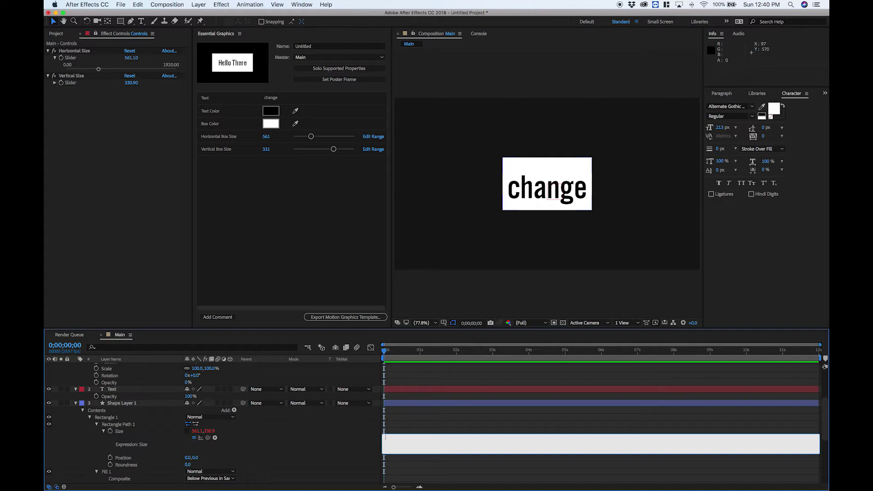
text(xPadding = thisComp.layer("Controls").effect("Horizontal Size")(1);)
drag(208, 439, 95, 63)
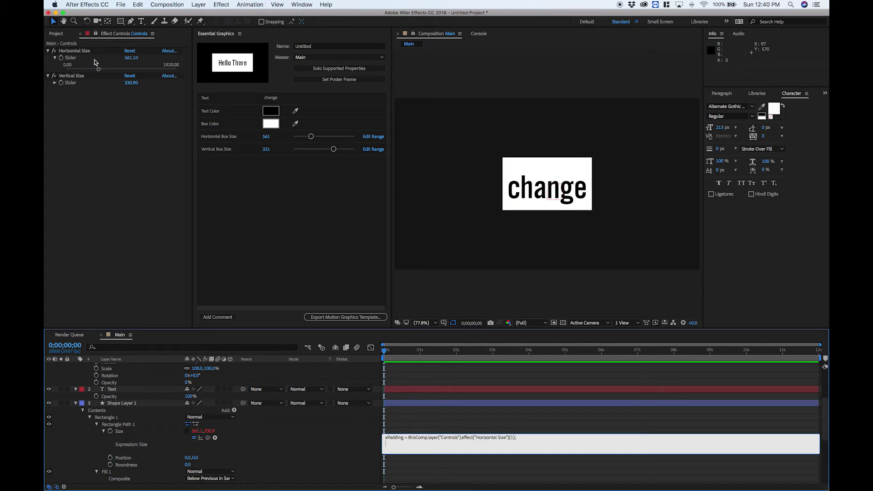
text(ding = thi)
drag(207, 439, 88, 82)
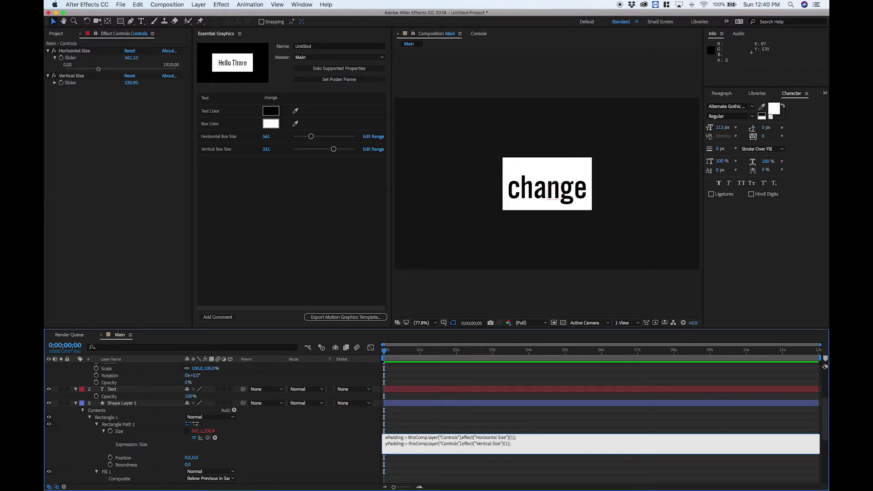
- Define the variable mainText in the Size expression as thisComp.layer("Text"), followed by a blank line
text(mainText)
drag(209, 440, 121, 393)
key(Return)
key(Return)
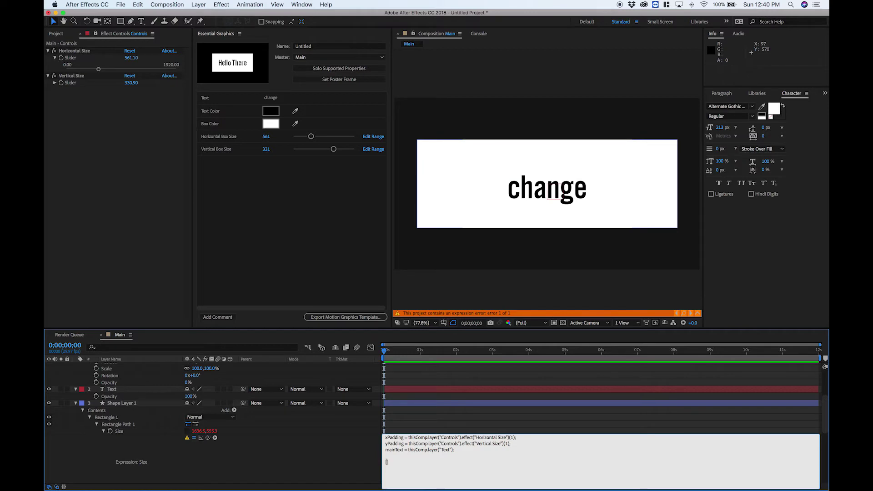
- Finish the Size expression with [mainText.sourceRectAtTime(time).width + xPadding, mainText.sourceRectAtTime(time).height + yPadding] and apply it
text([mainText.sourc)
text(eRectAtTime(ti)
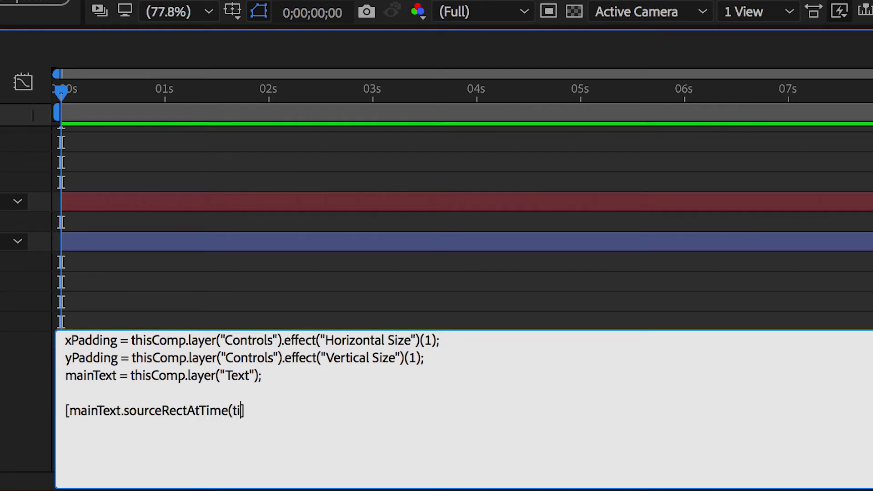
text(me).width + xPadding, maintext)
key(BackSpace)
key(BackSpace)
key(BackSpace)
key(BackSpace)
text(Text.sourceRect)
text(AtTime(time)
text().)
text(height + yPad)
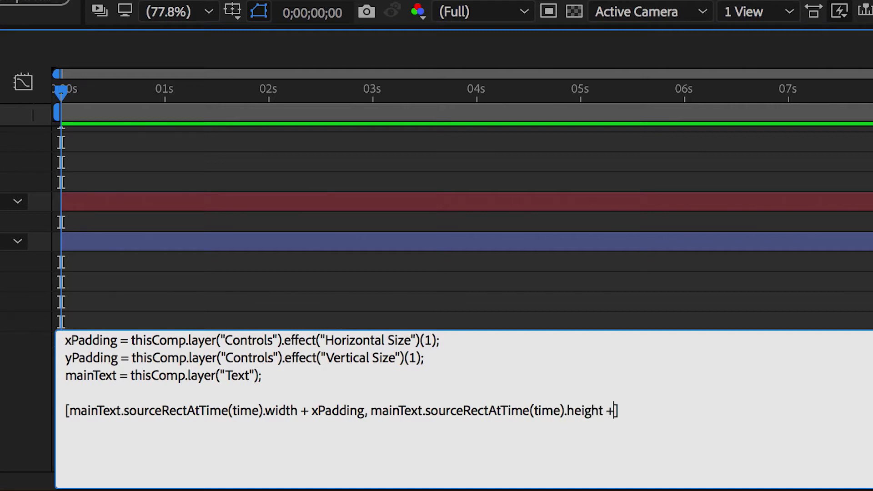
text(ding)
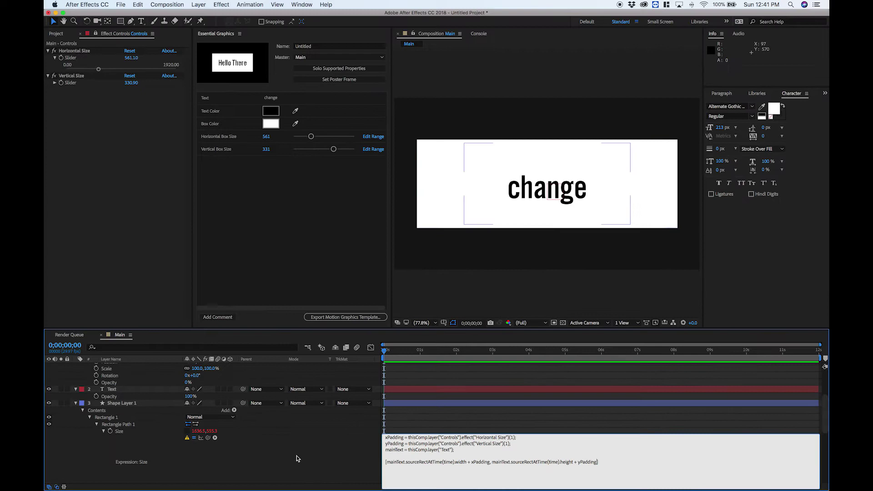
click(297, 456)
- Lower Horizontal Box Size to about 167 and Vertical Box Size to about 45, and extend the Text content to "change the text"
drag(311, 136, 298, 150)
click(299, 151)
click(285, 97)
text(the text)
click(312, 187)
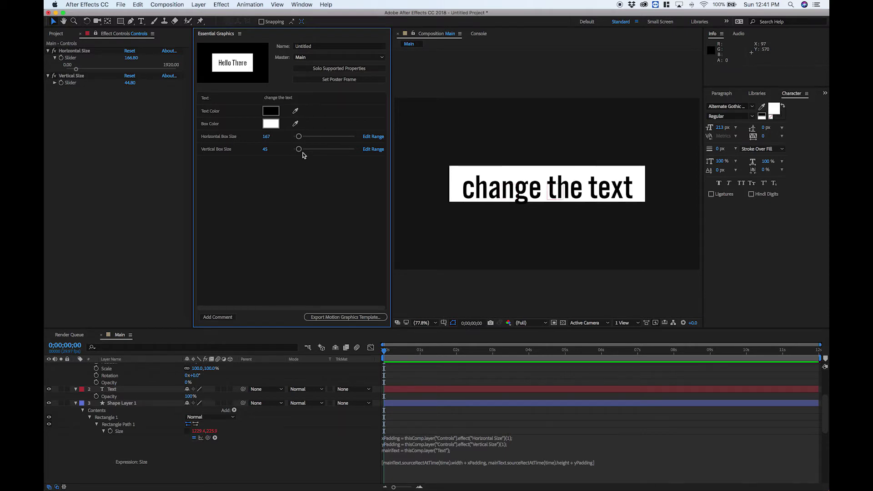
- Raise Horizontal Box Size to about 414 and Vertical Box Size to about 198 to widen the padding around the text
drag(300, 135, 313, 149)
click(315, 99)
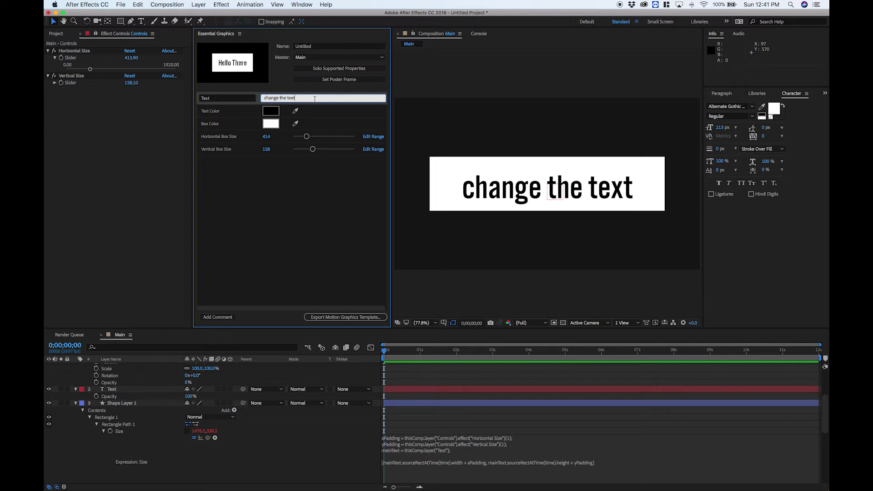
mouse_move(313, 149)
mouse_down()
mouse_move(293, 151)
mouse_move(317, 152)
mouse_up()
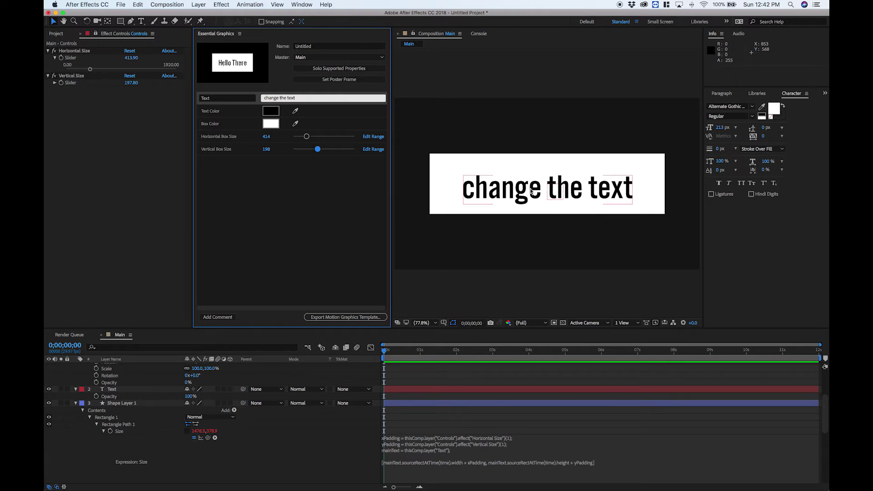
- Test the text's vertical alignment in the box by removing the "g" from "change the text" and restoring it
click(508, 194)
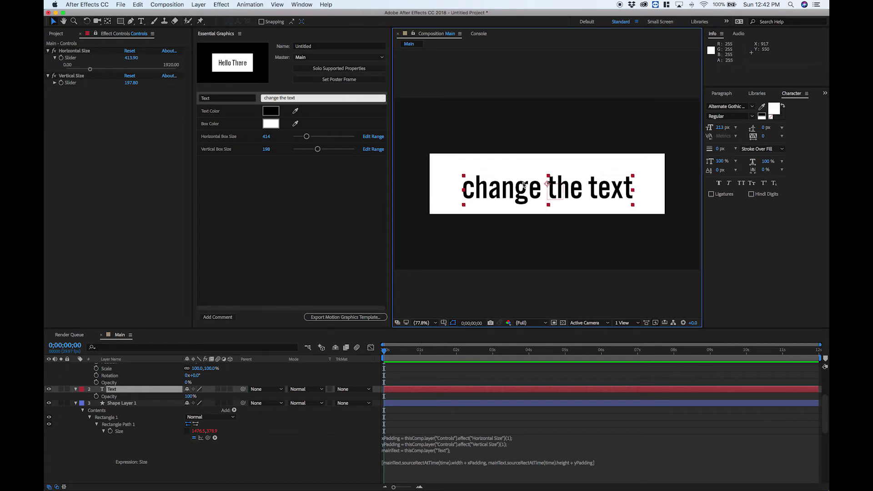
click(284, 98)
key(BackSpace)
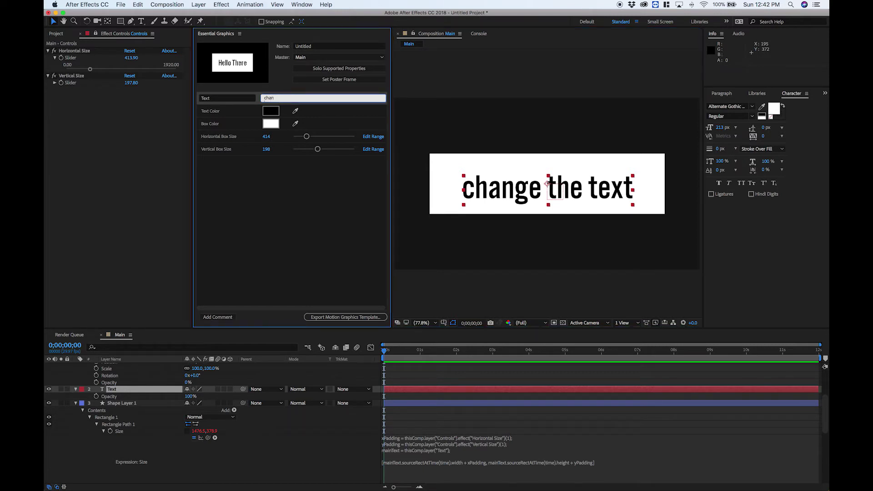
key(Return)
click(294, 199)
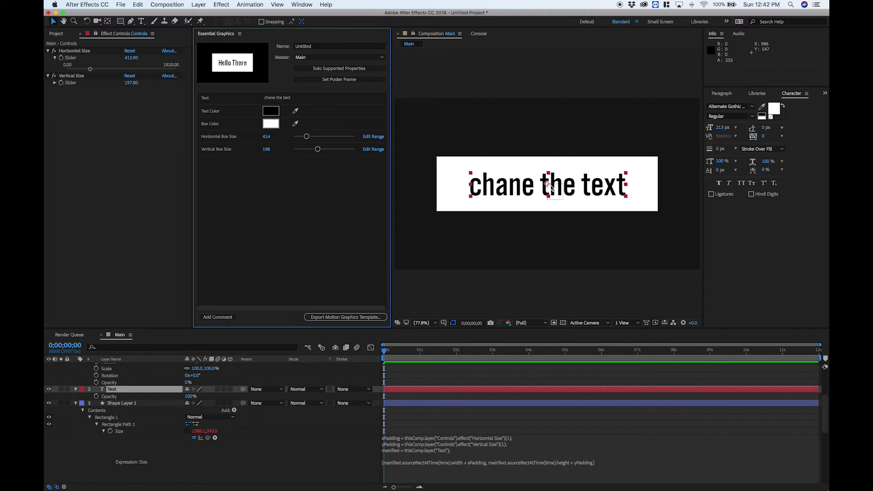
text(g)
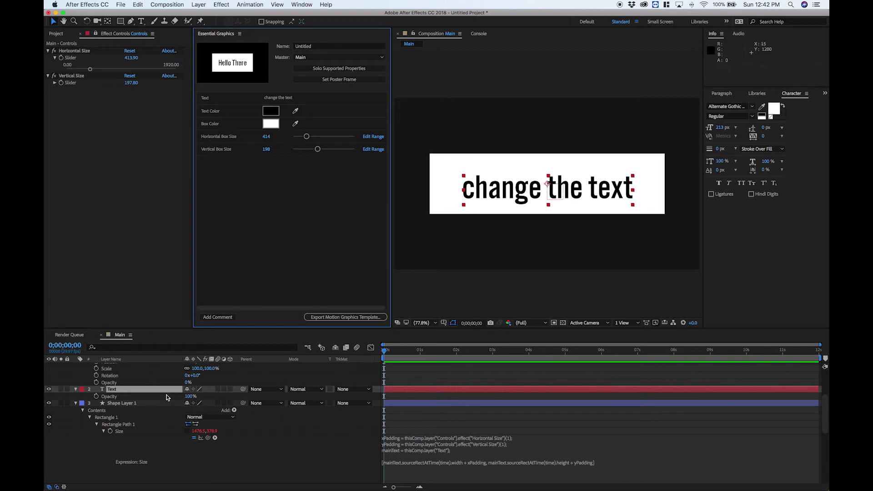
- Edit the Text layer's Anchor Point expression to [0, thisLayer.sourceRectAtTime(time).top + thisLayer.sourceRectAtTime(time).height/2] and apply it
key(u)
key(u)
click(389, 439)
key(BackSpace)
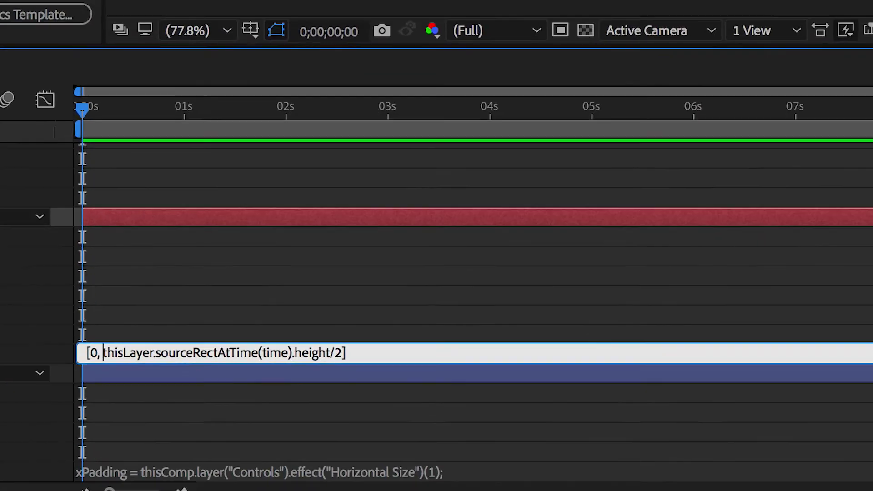
text(thisLayer)
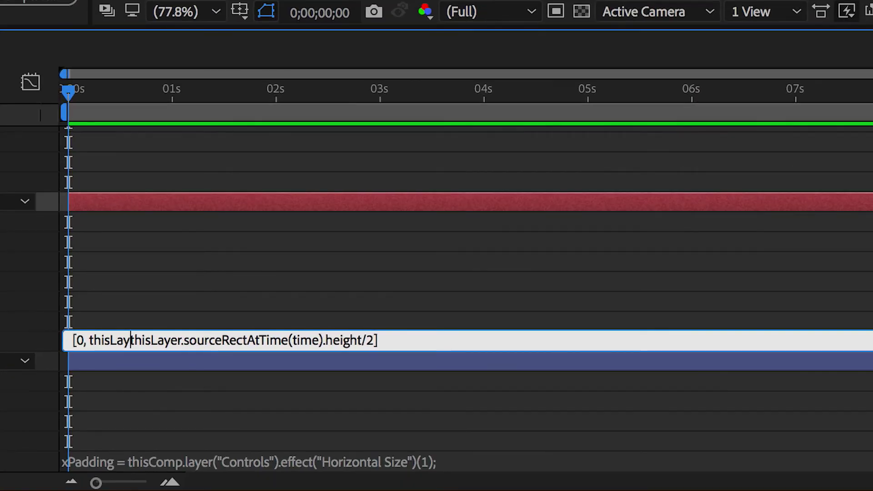
text(.sourceRectAtTime(t)
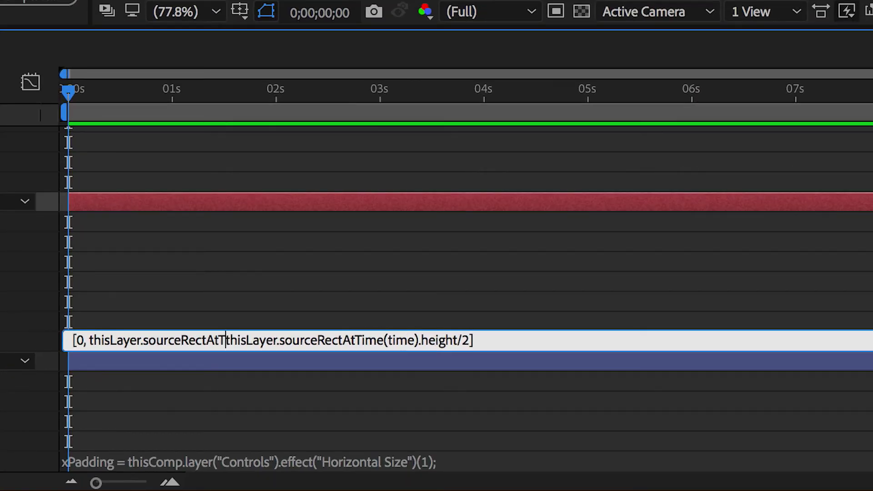
text(ime).top +)
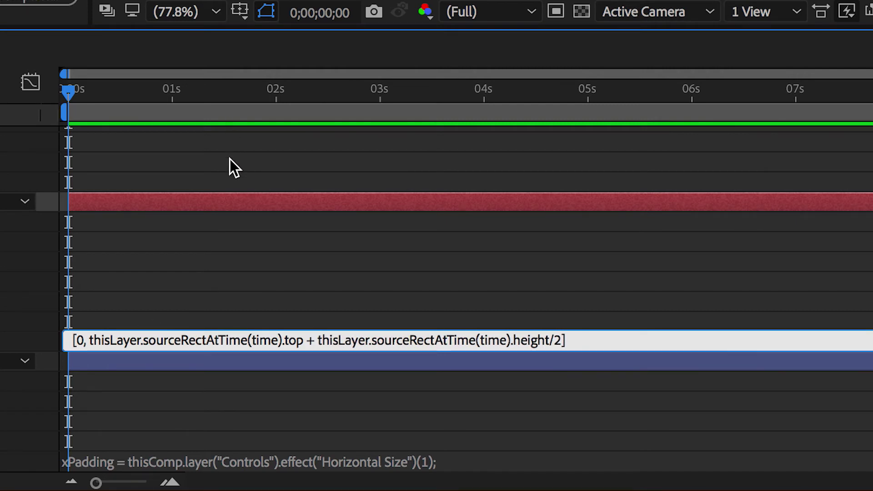
click(24, 271)
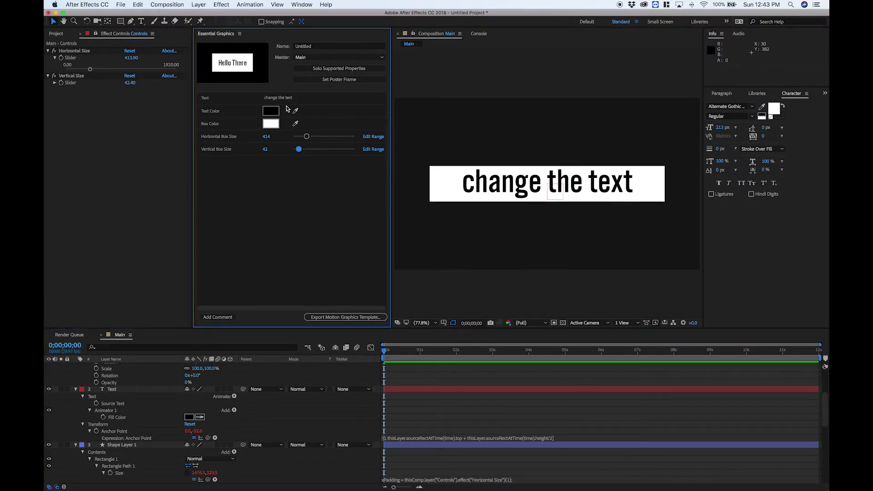
- Test the vertical centring by removing the "g" from the Text content and extending it to "chane the textyyyy"
click(290, 97)
key(BackSpace)
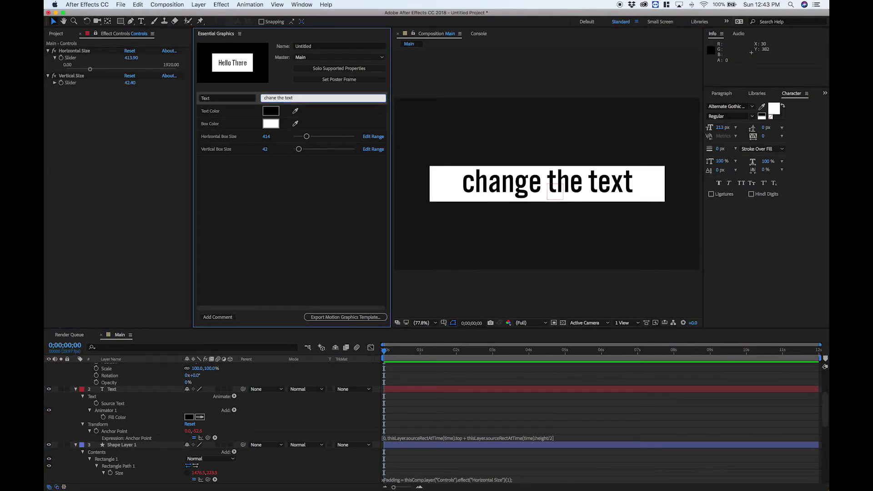
click(256, 192)
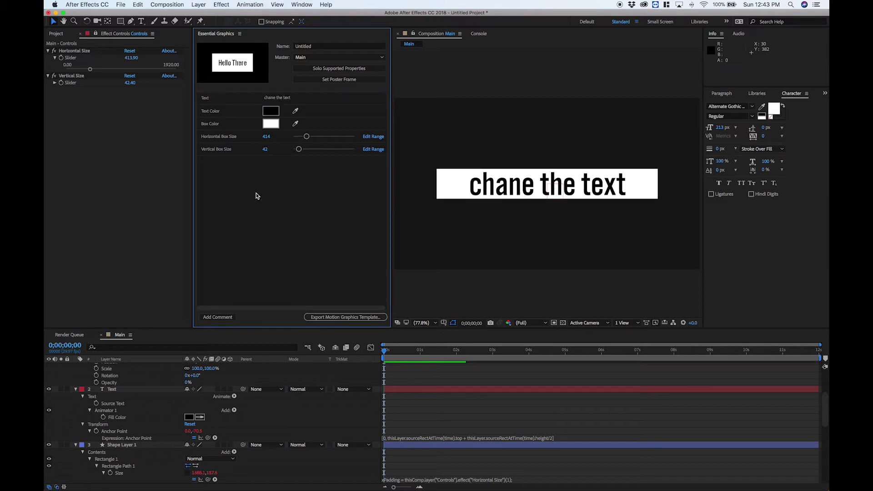
click(273, 98)
text(yyyy)
click(295, 212)
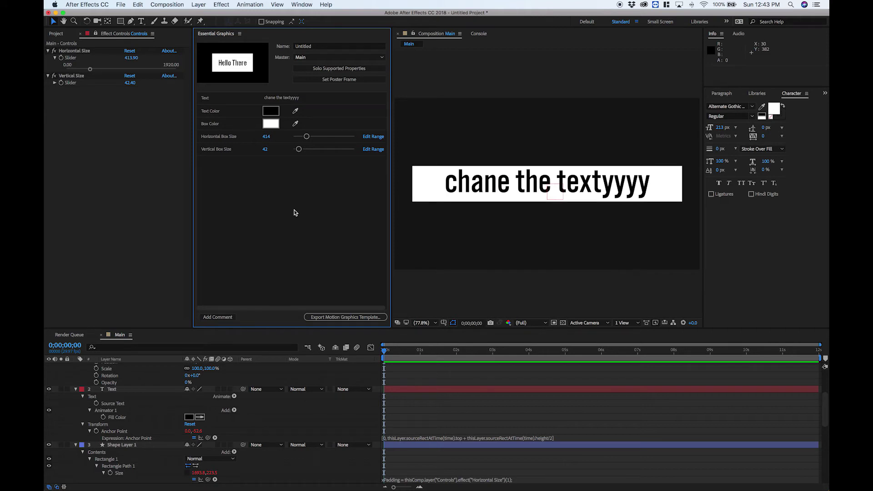
- Reduce Horizontal Box Size to 0 and examine how the box's edge lines up with the final "y"
drag(306, 137, 294, 136)
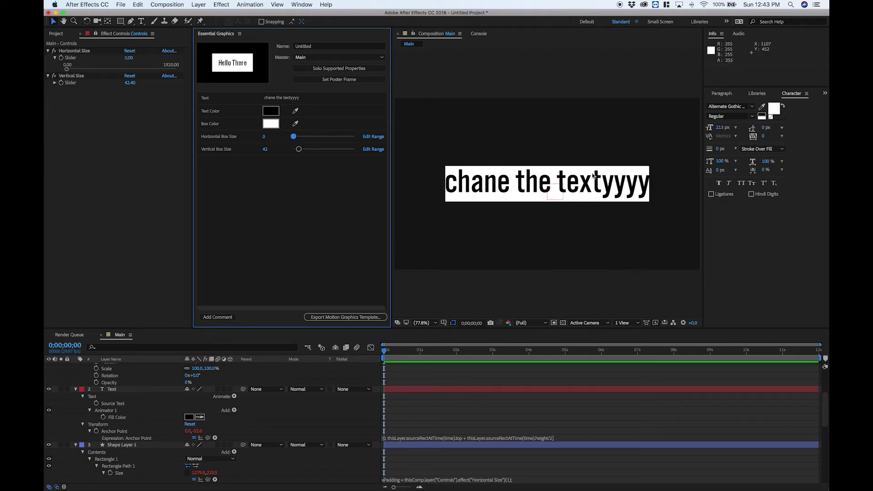
scroll(660, 182, down, 2)
scroll(660, 182, up, 10)
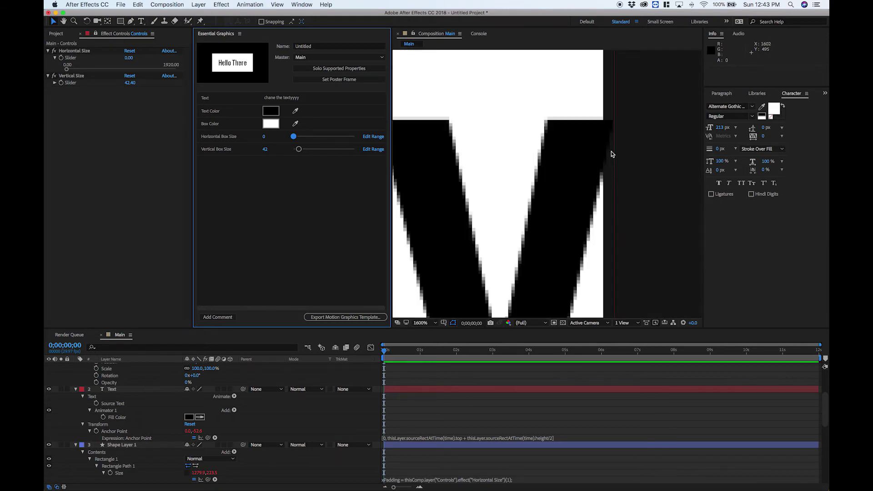
scroll(614, 130, up, 1)
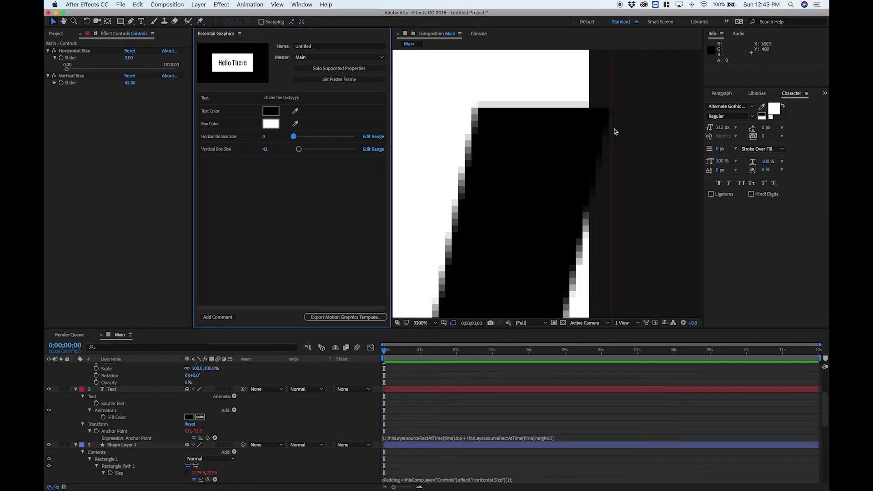
- Left-align the Text layer, comparing it with centre alignment, and examine the gap between its anchor point and the first letter
click(606, 135)
key(shift+slash)
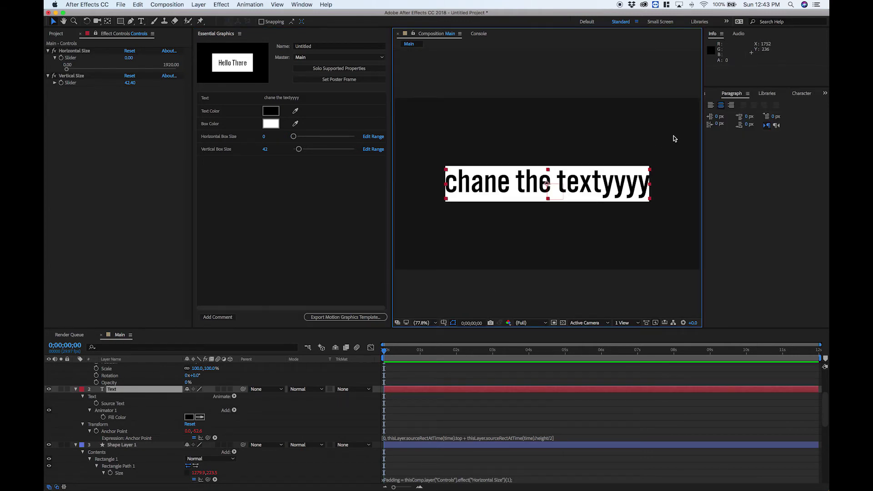
key(super+shift+l)
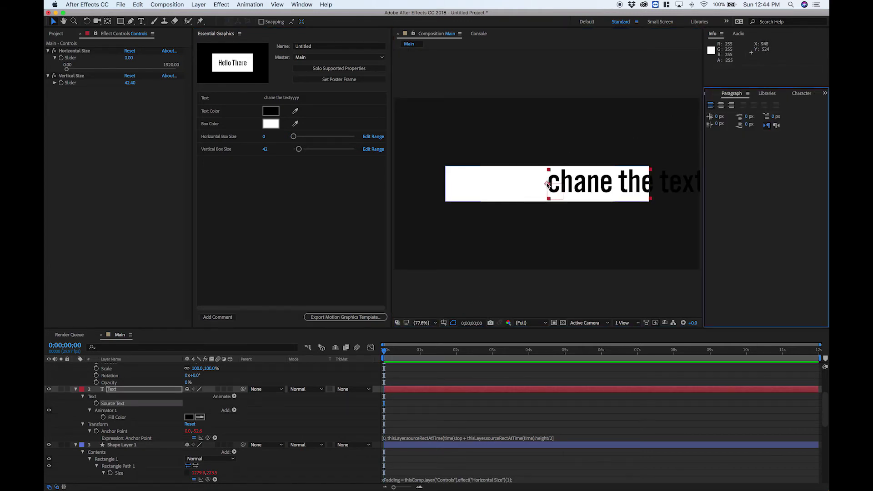
click(721, 105)
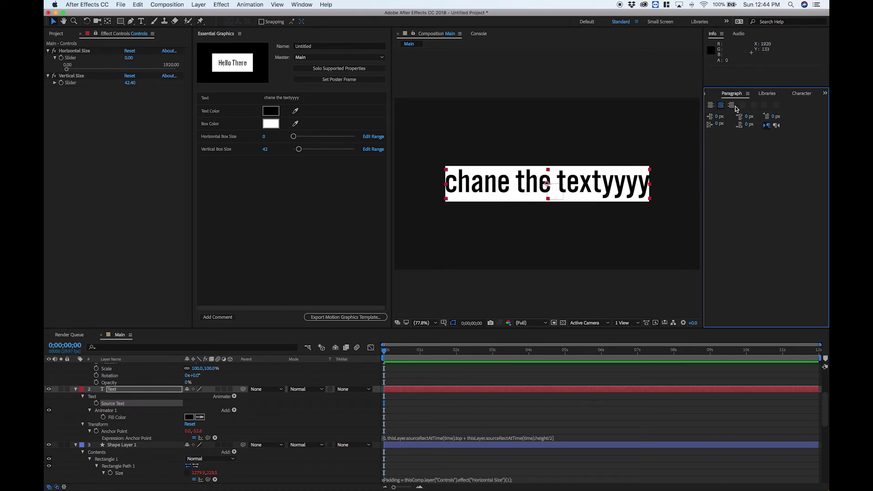
click(711, 105)
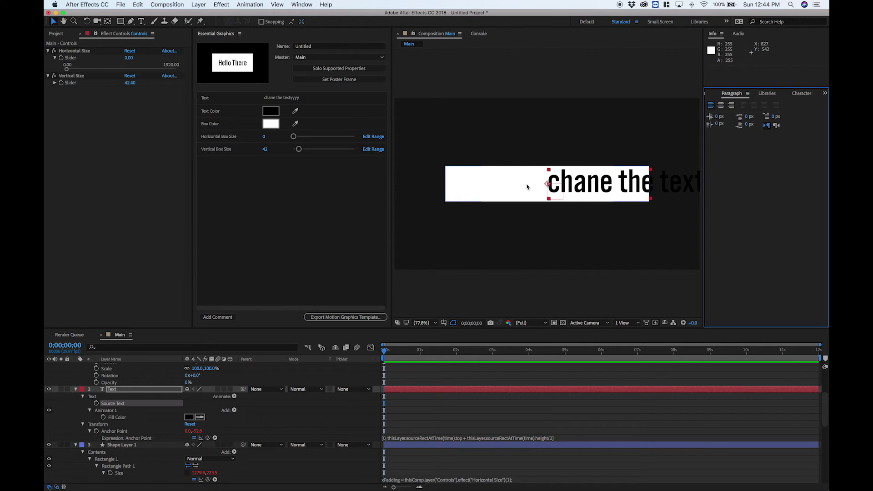
scroll(548, 185, up, 7)
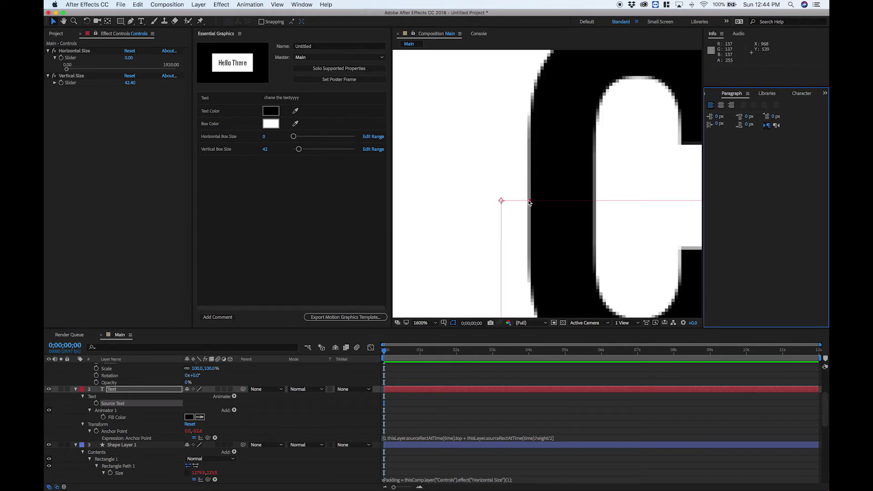
scroll(504, 204, down, 1)
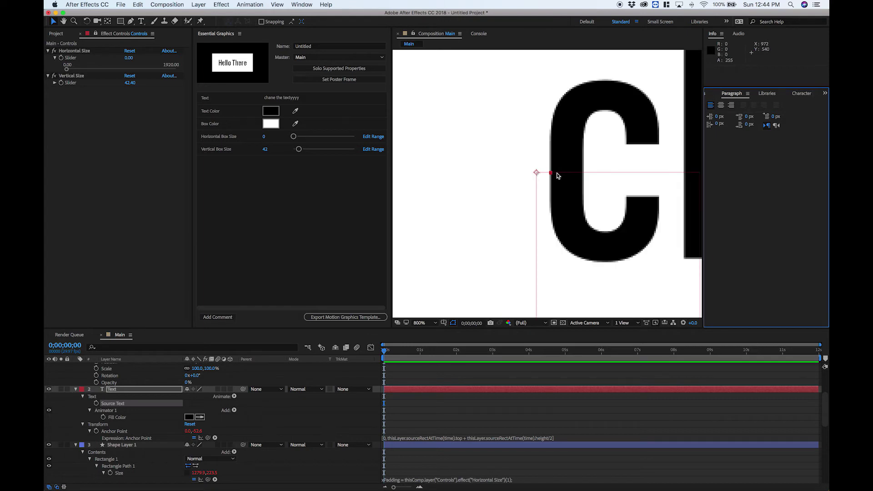
scroll(556, 173, up, 2)
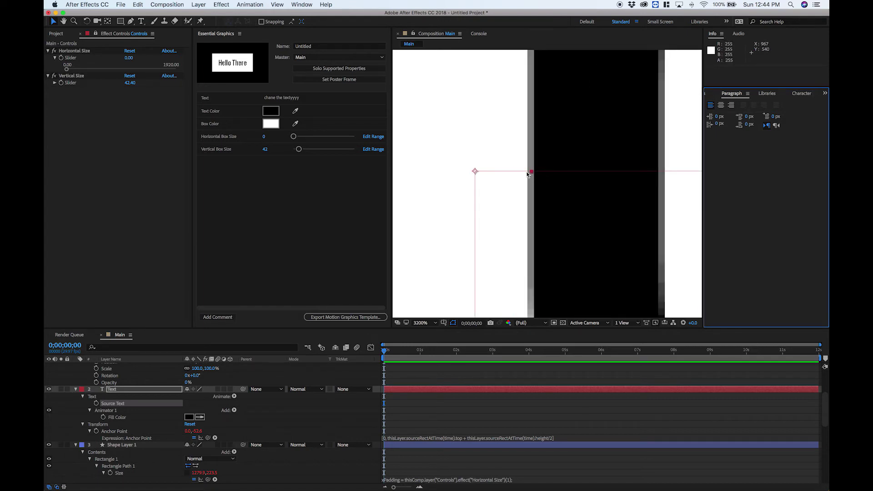
scroll(527, 173, down, 5)
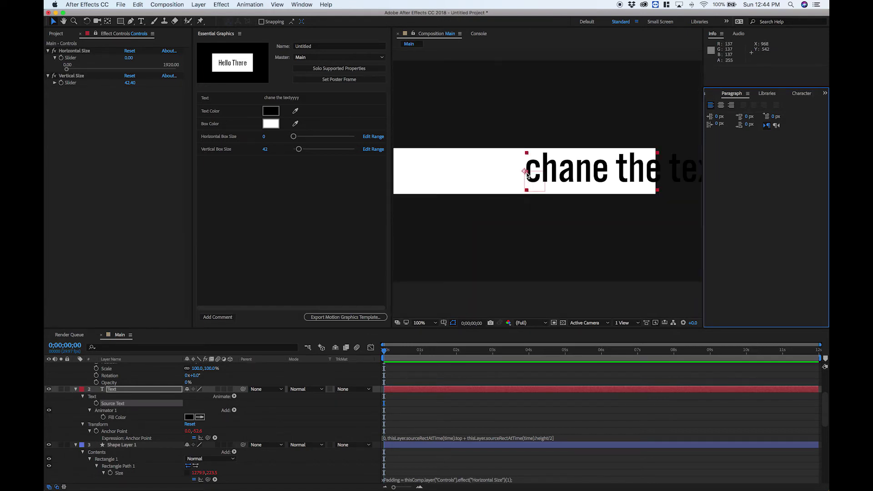
click(421, 323)
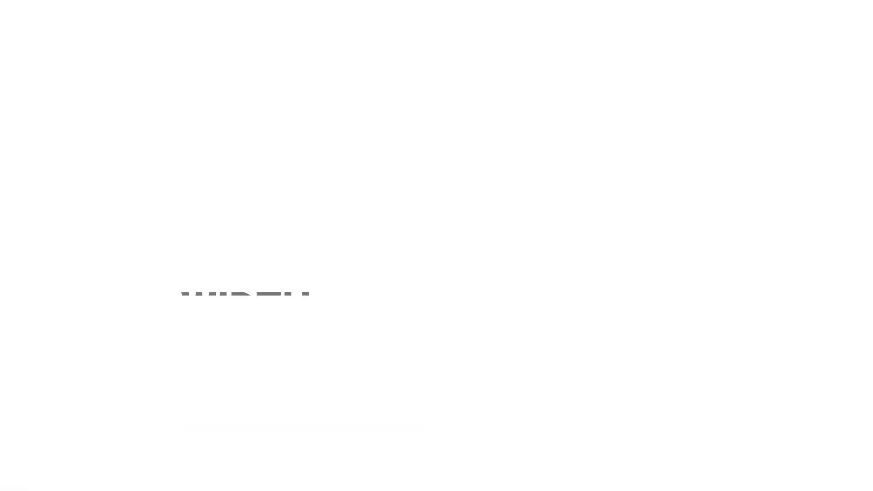